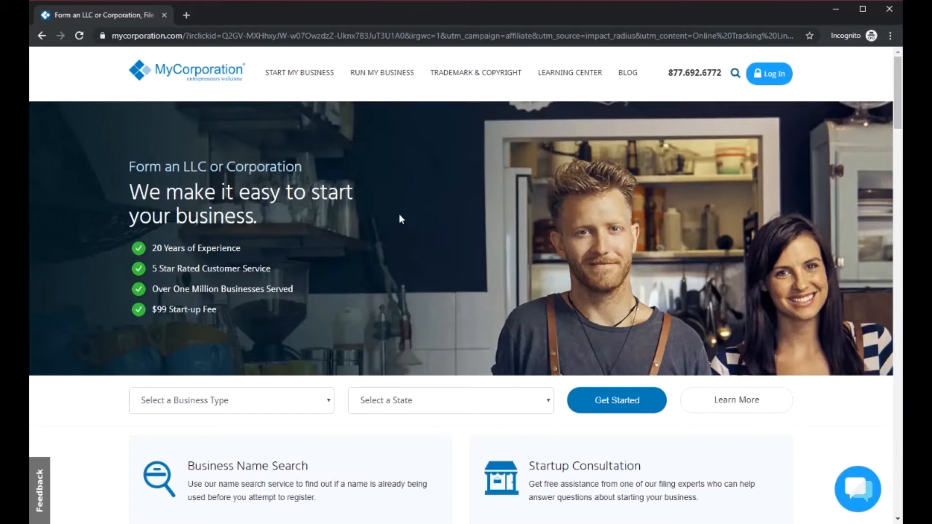
scroll(415, 252, down, 4)
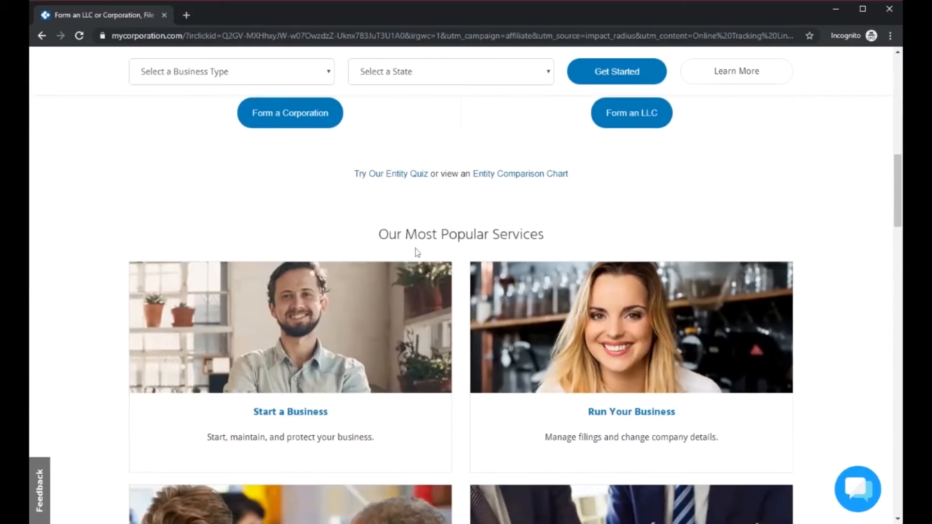
Open the LLC (Limited Liability Company) formation page from the site's business start-up services
scroll(420, 250, up, 11)
scroll(423, 248, up, 1)
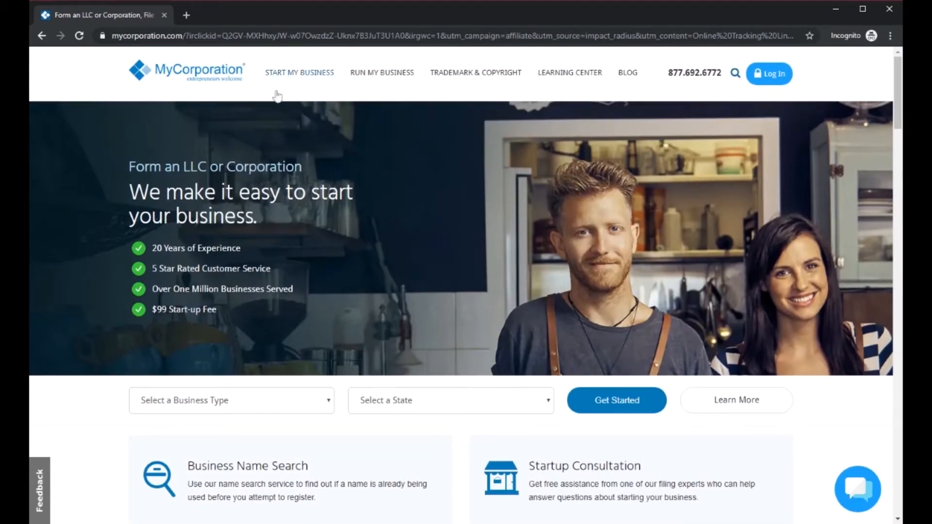
mouse_move(285, 80)
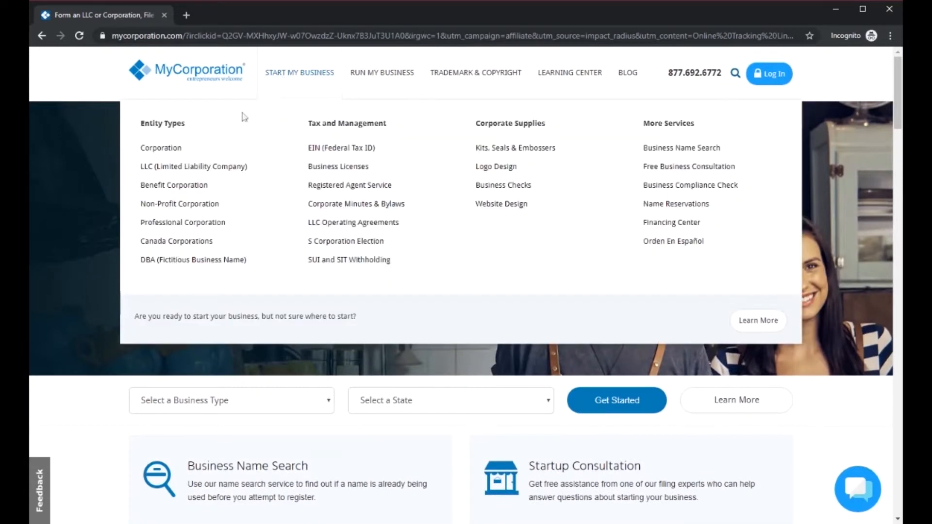
click(161, 175)
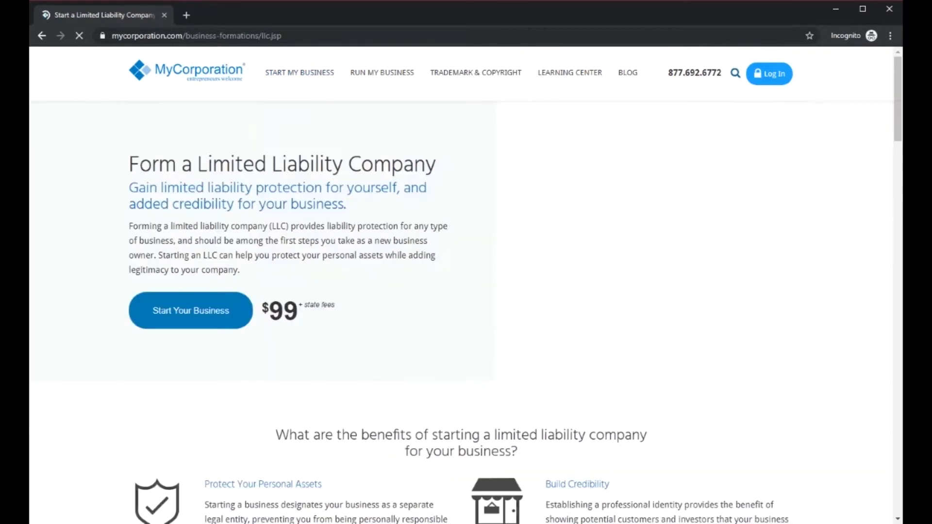
Examine the LLC formation page for the benefits, the liability protection explanation and what every LLC package includes
scroll(404, 255, down, 1)
scroll(405, 255, down, 1)
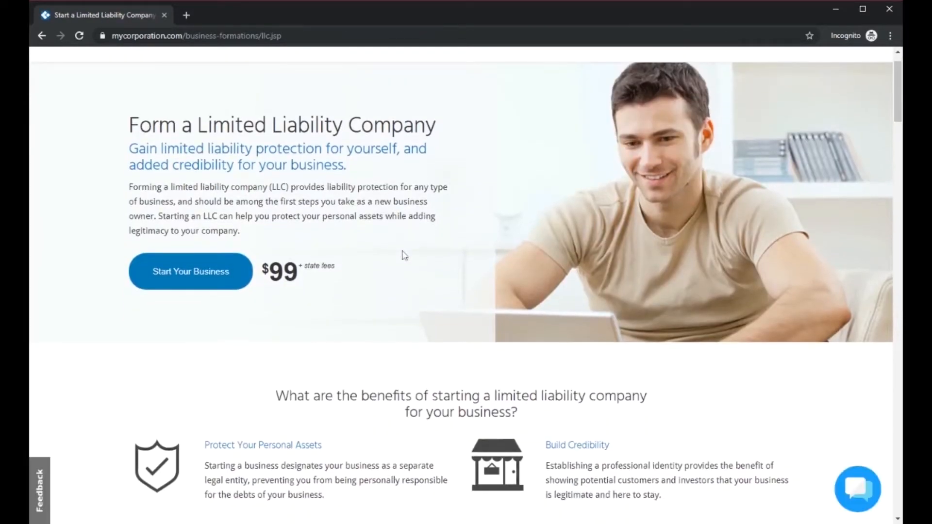
scroll(403, 254, down, 3)
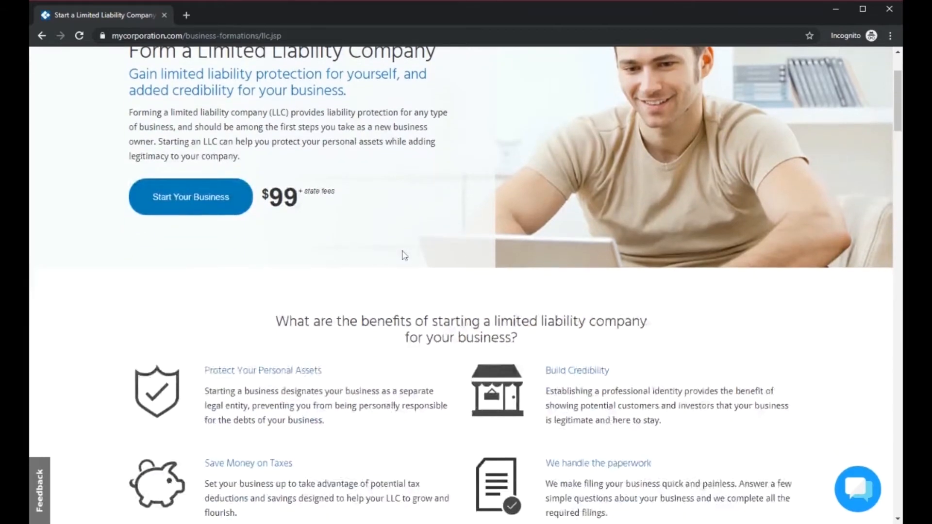
scroll(403, 255, up, 4)
scroll(403, 254, down, 11)
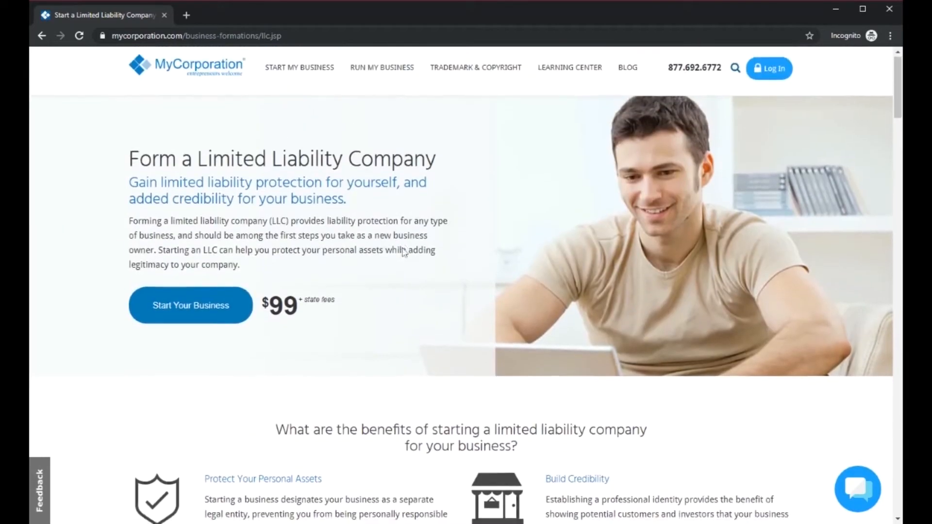
scroll(402, 256, down, 7)
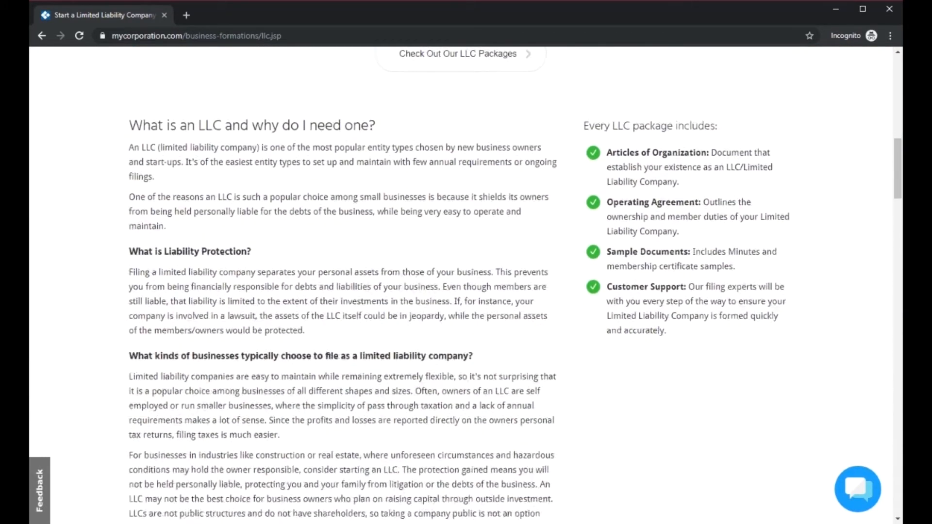
scroll(393, 257, up, 6)
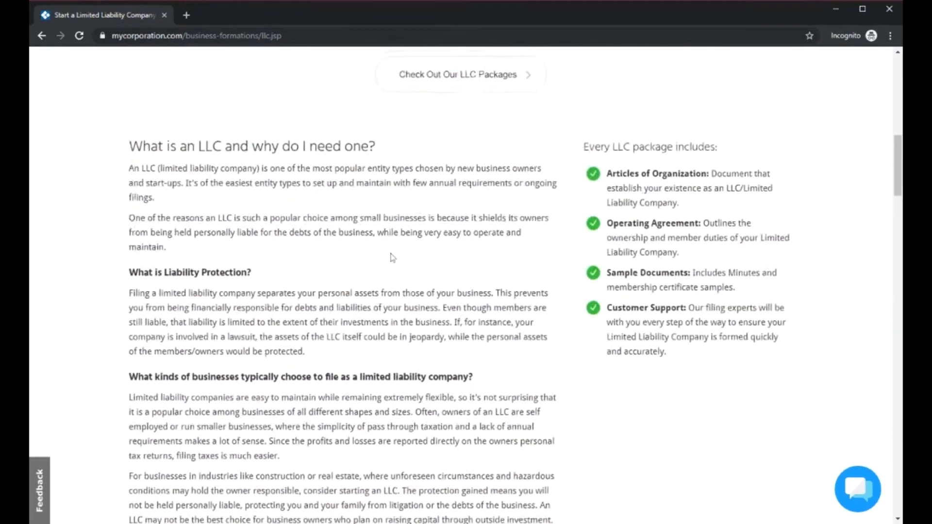
scroll(393, 258, up, 10)
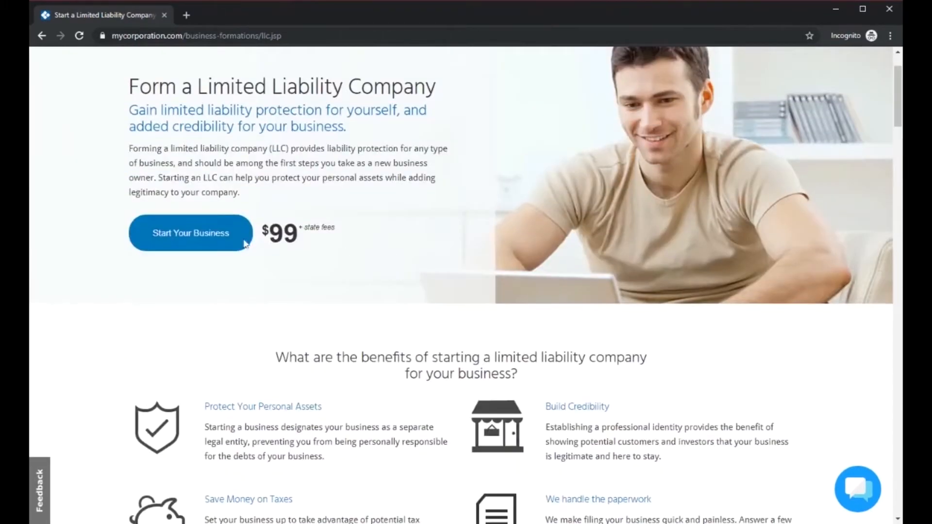
Start the business formation order and select Wyoming as the filing state for the LLC
click(163, 241)
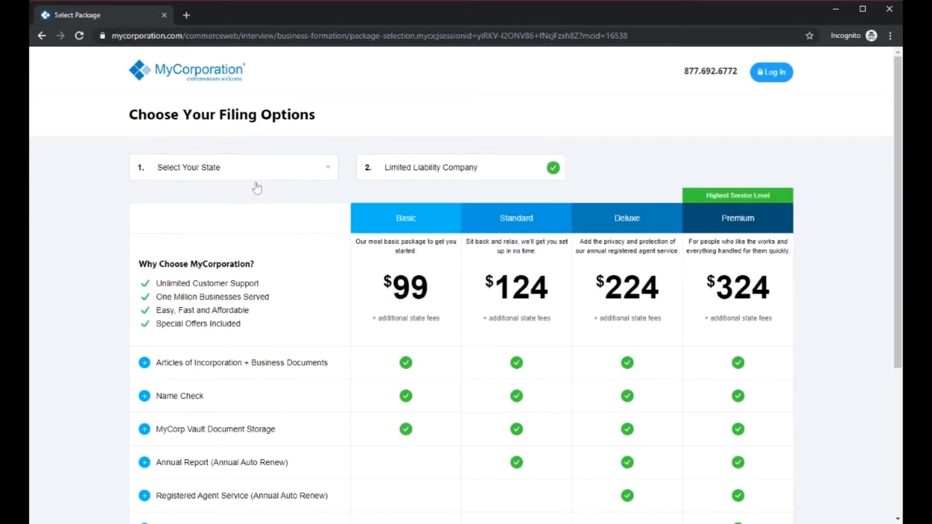
click(223, 383)
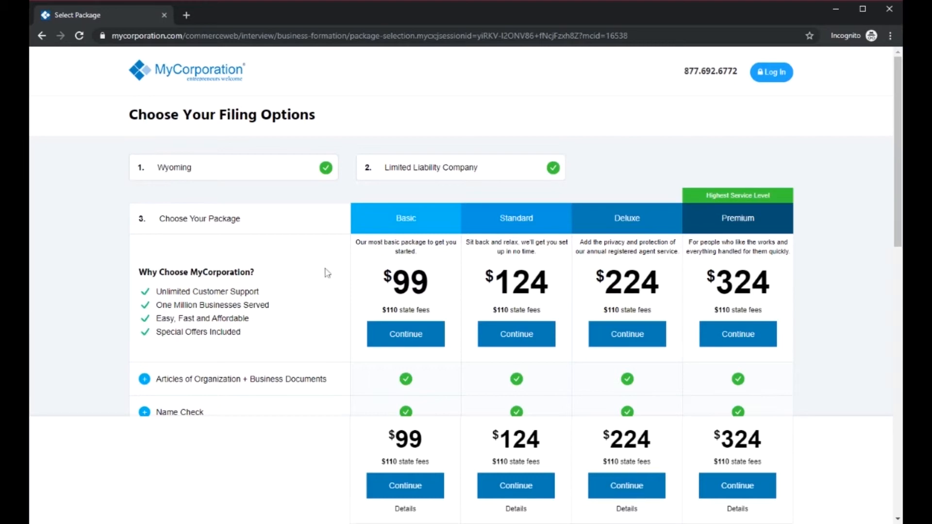
Compare the Basic, Standard, Deluxe and Premium packages by price, included features and optional services
scroll(374, 271, down, 1)
scroll(374, 271, up, 1)
scroll(440, 326, down, 6)
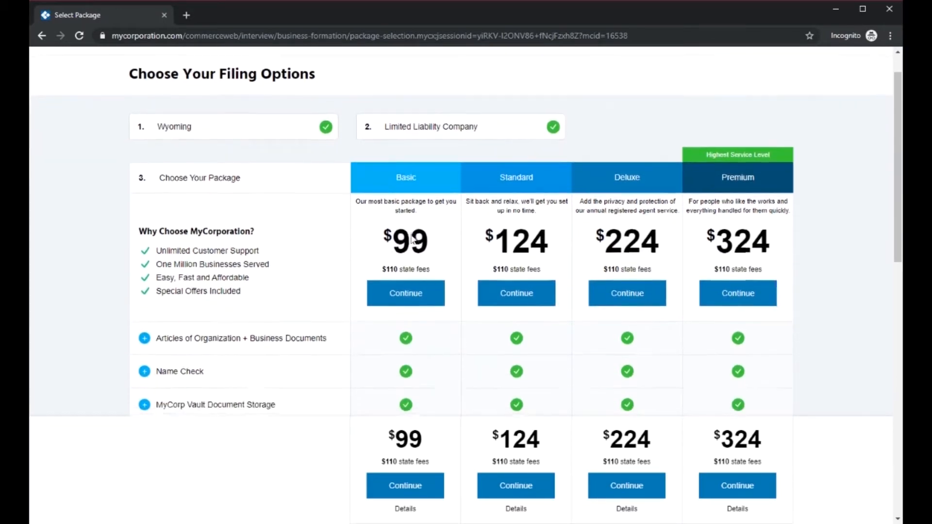
scroll(439, 326, down, 10)
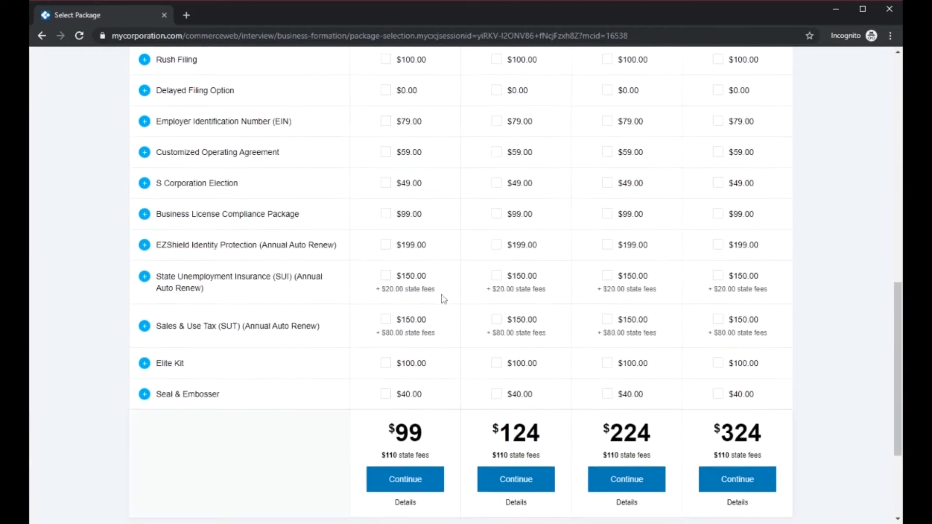
scroll(423, 311, up, 10)
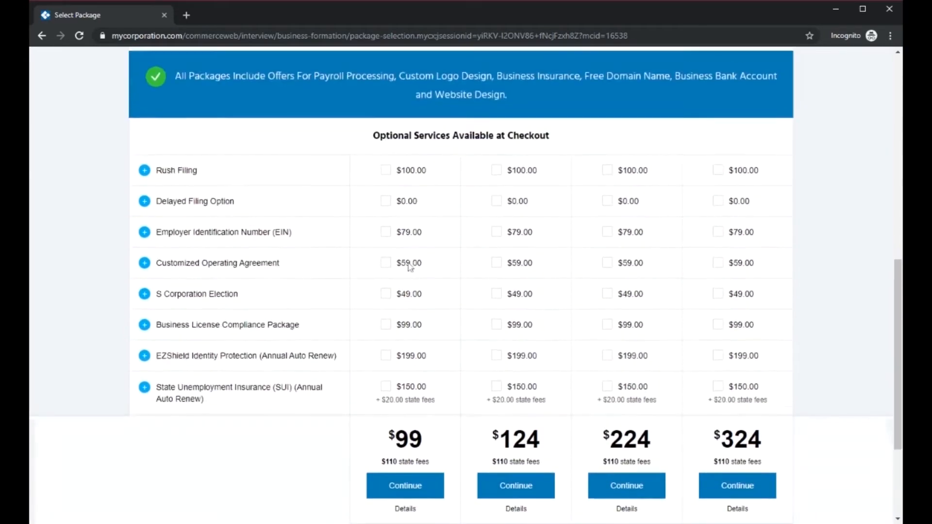
scroll(419, 232, up, 3)
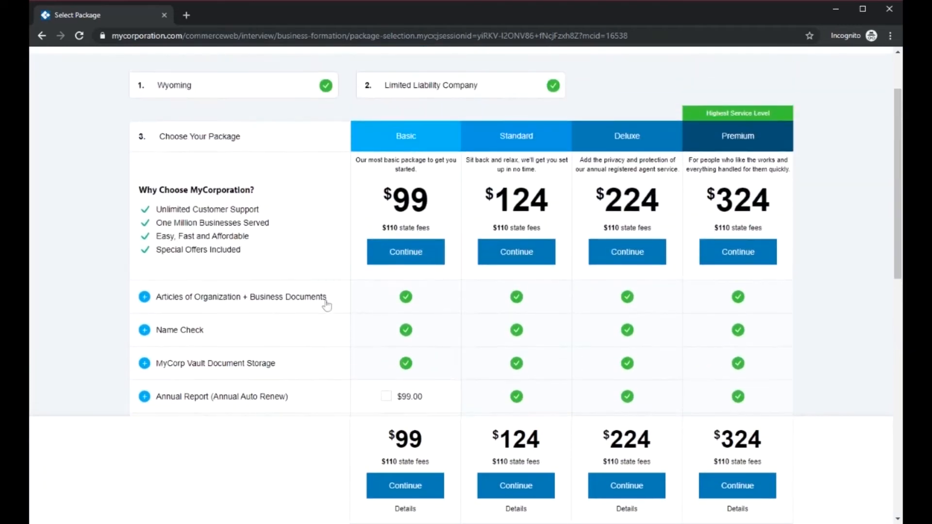
scroll(452, 346, down, 2)
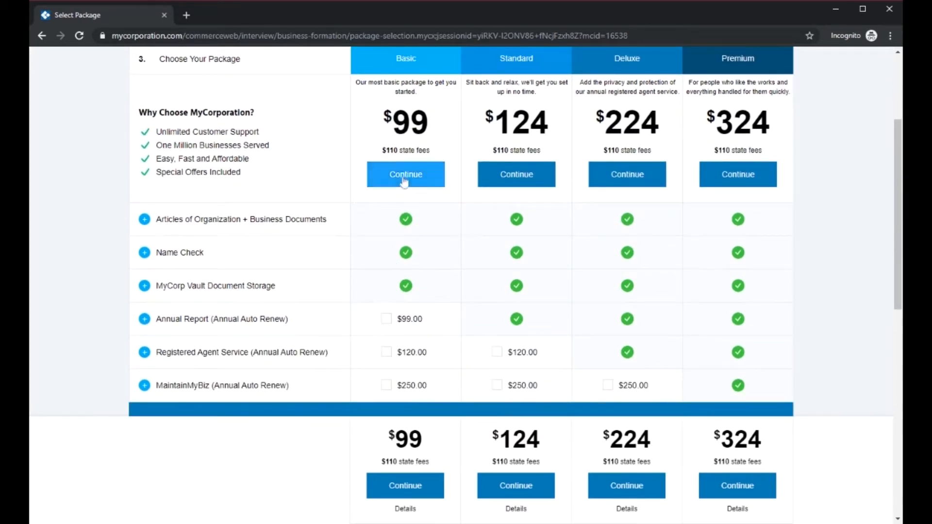
scroll(477, 203, up, 1)
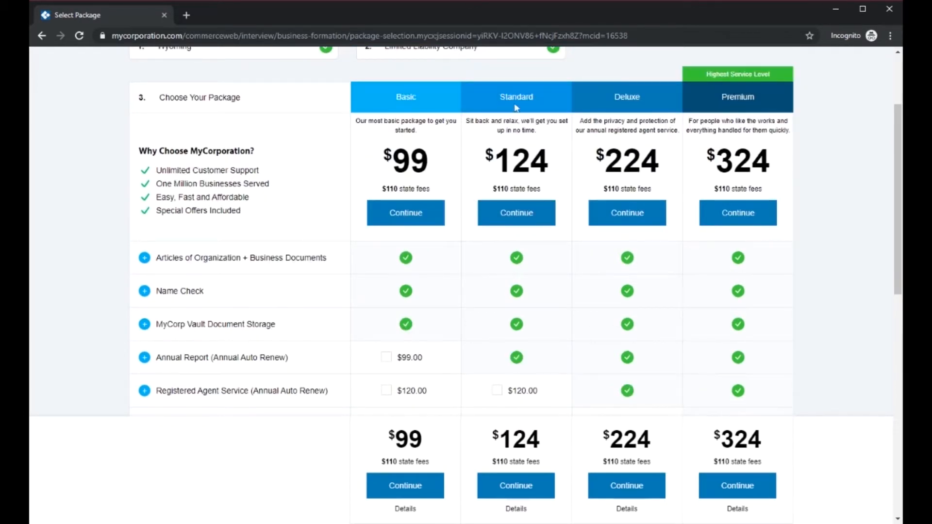
scroll(517, 233, down, 2)
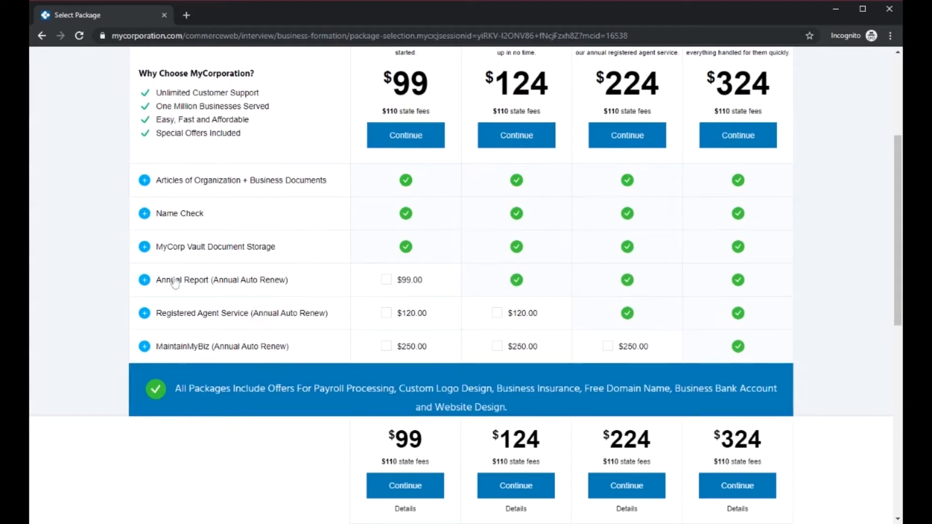
Read the description of the Annual Report (Annual Auto Renew) feature in the package comparison and collapse it
click(288, 286)
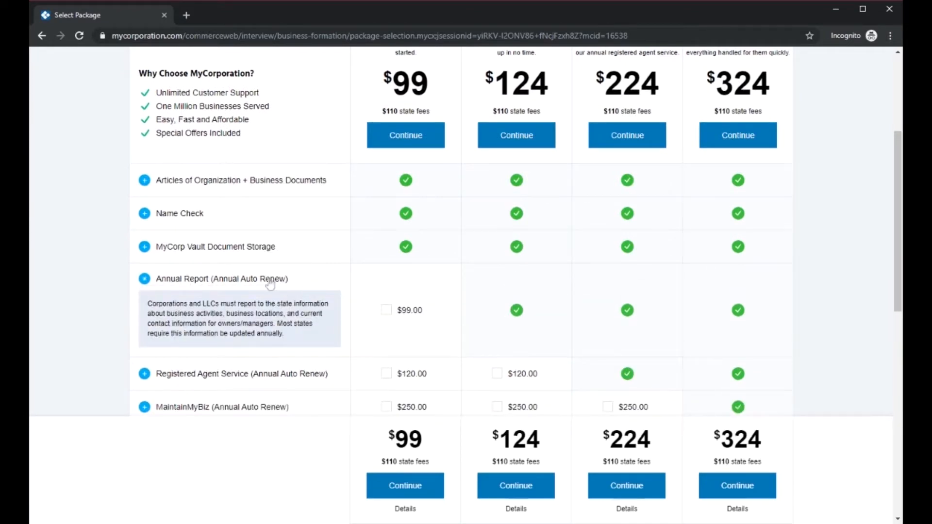
click(204, 286)
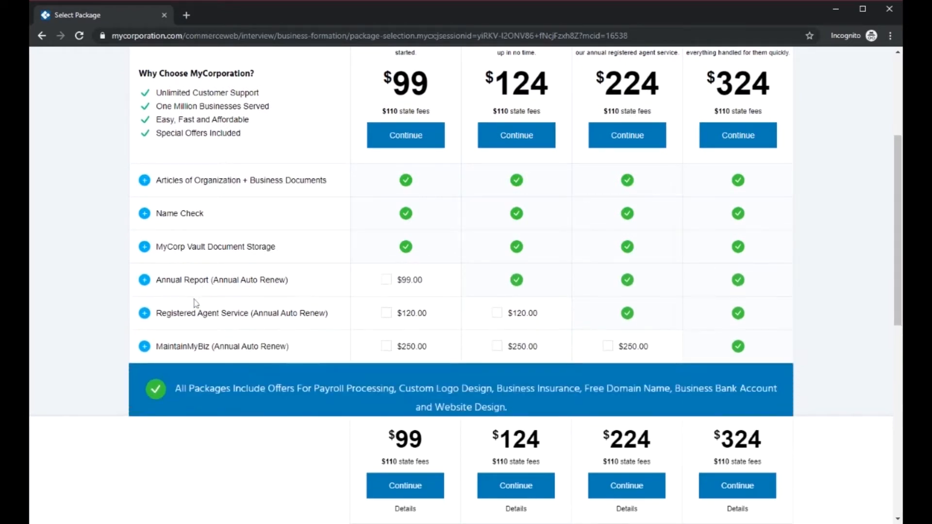
click(169, 281)
click(176, 286)
click(146, 280)
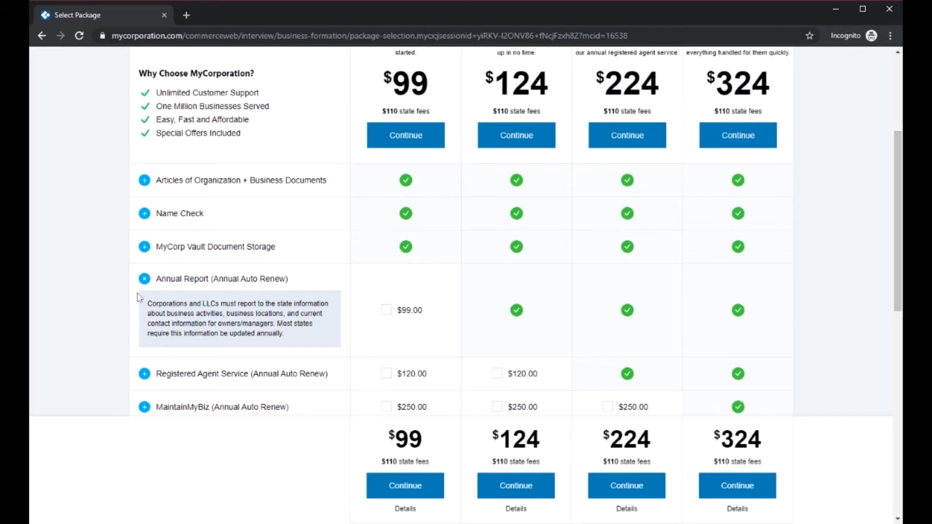
click(144, 279)
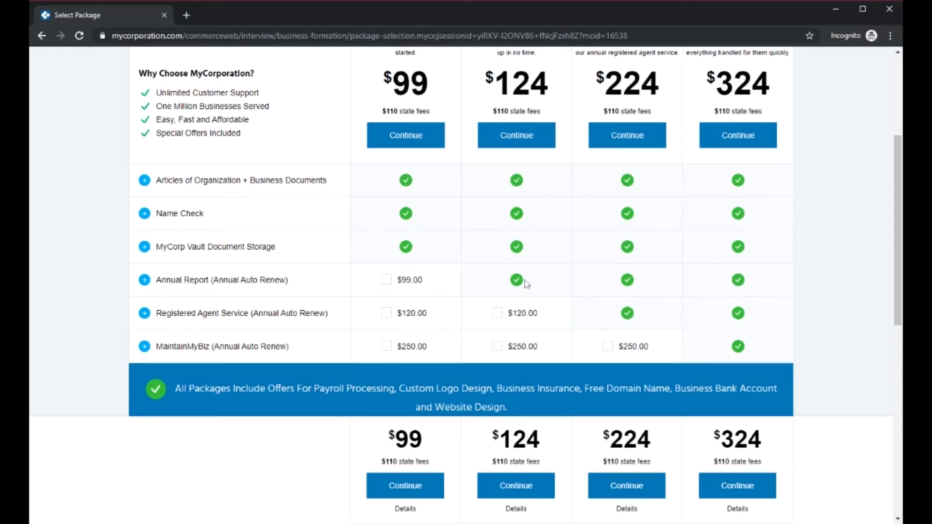
Read the description of the Registered Agent Service (Annual Auto Renew) feature and collapse it
scroll(574, 273, up, 2)
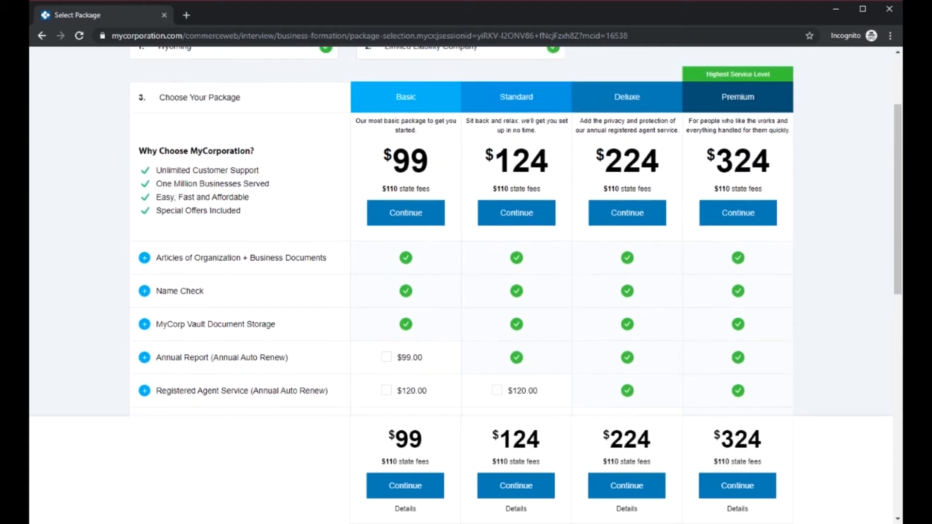
scroll(680, 204, down, 4)
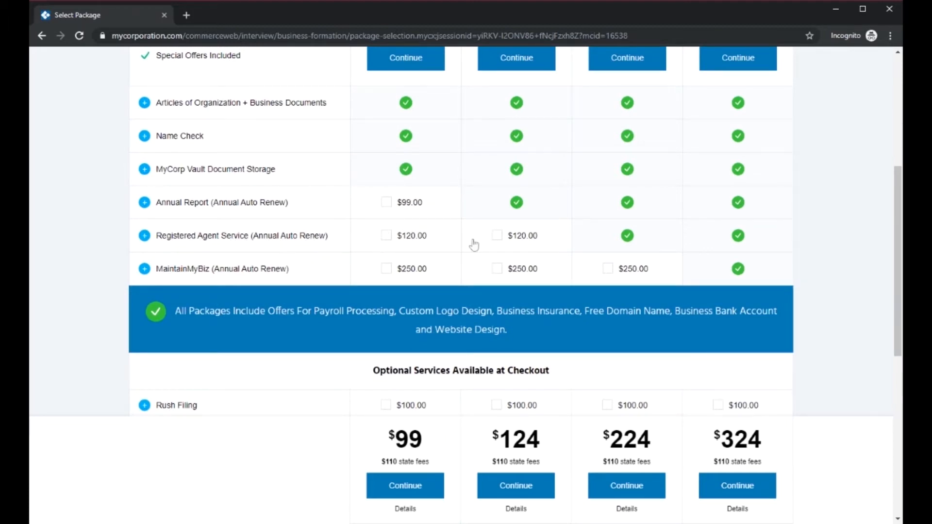
click(145, 236)
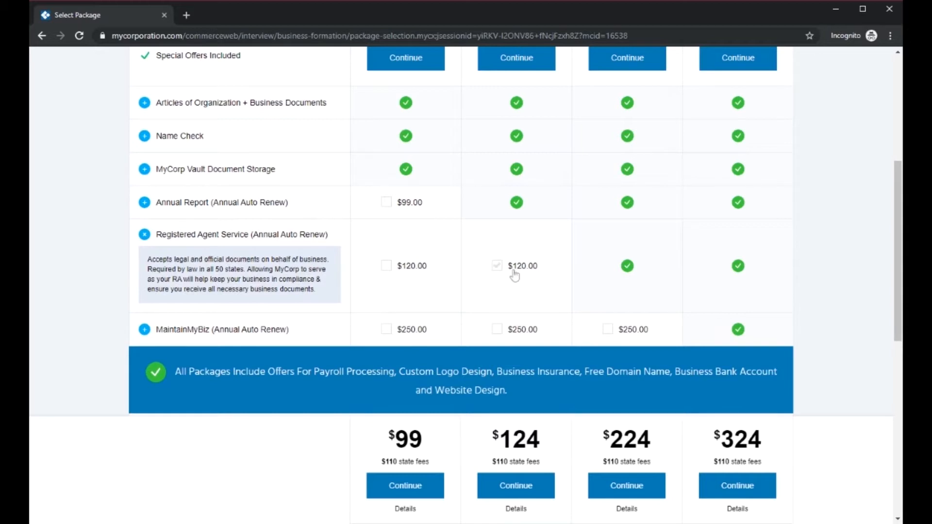
click(187, 240)
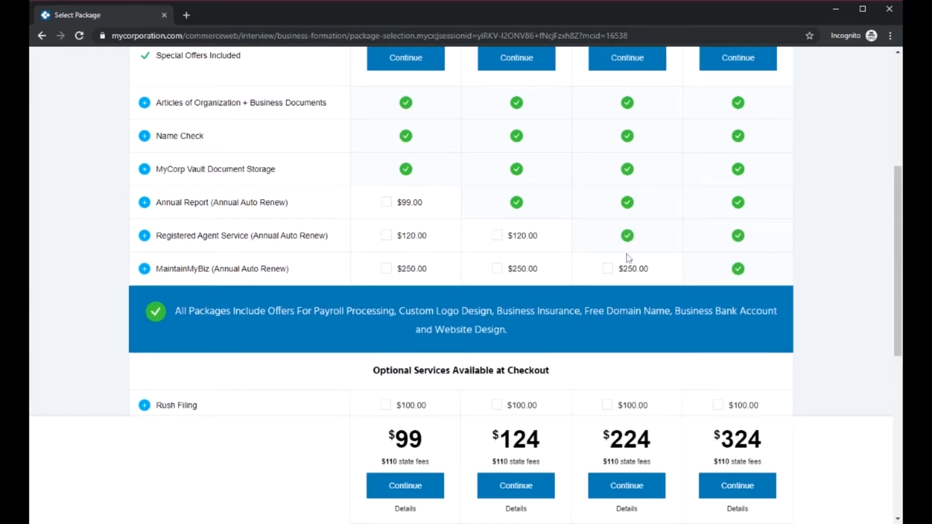
Read the description of the MaintainMyBiz (Annual Auto Renew) feature and collapse it
scroll(606, 271, up, 2)
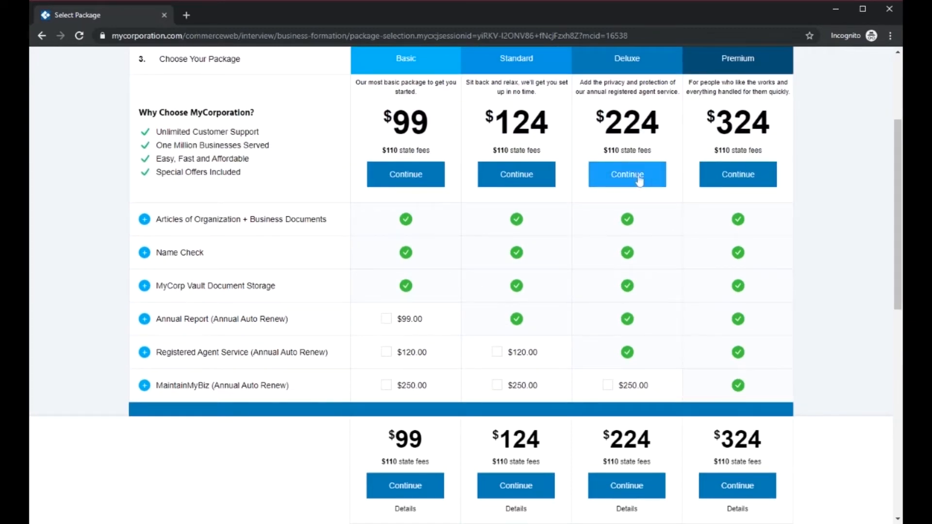
click(166, 390)
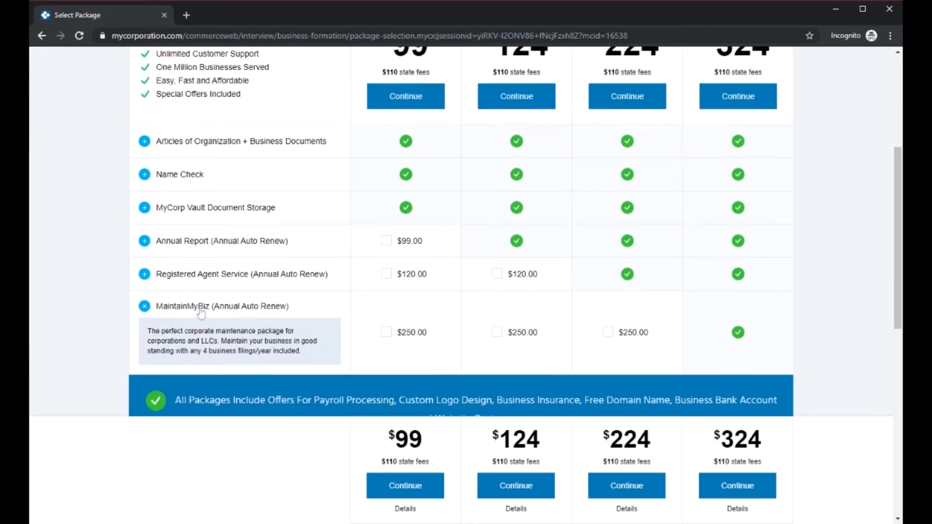
click(201, 310)
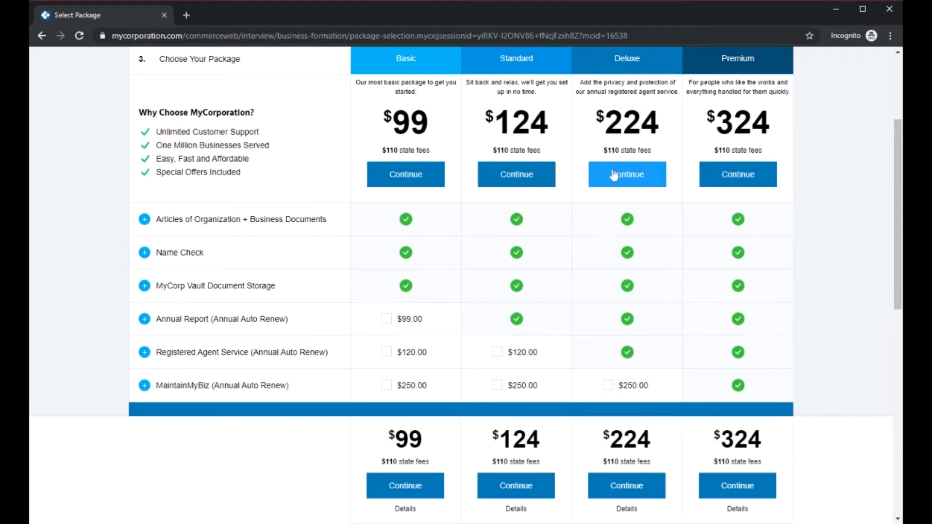
Continue with the Deluxe package and examine the Wyoming State Fees line in the order summary
click(614, 174)
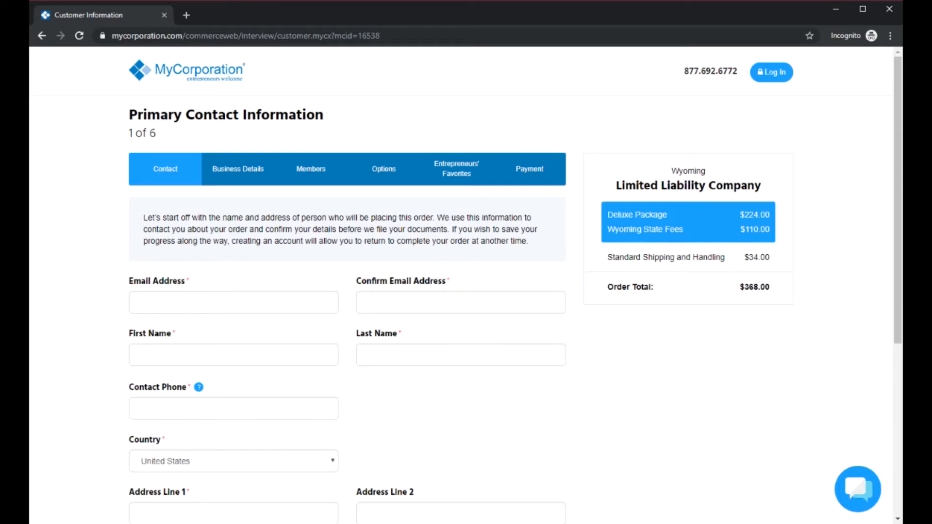
drag(605, 235, 768, 233)
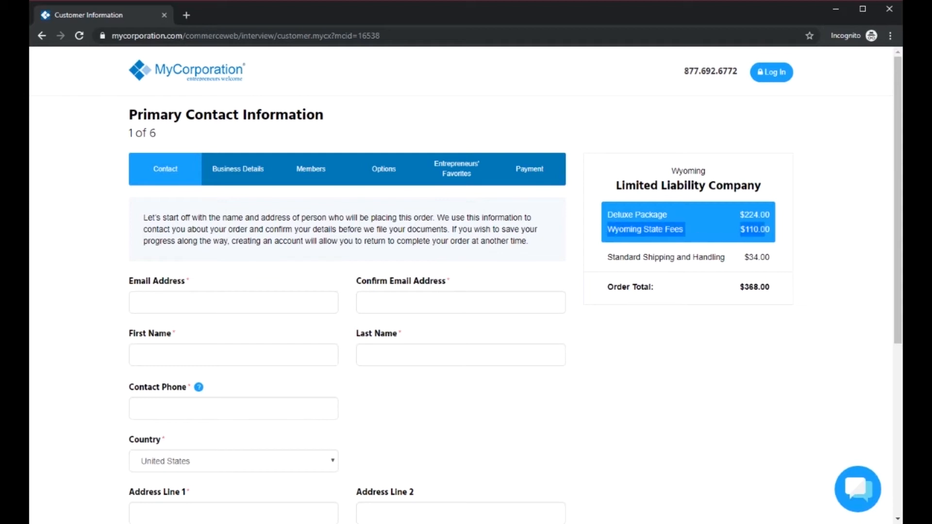
click(676, 241)
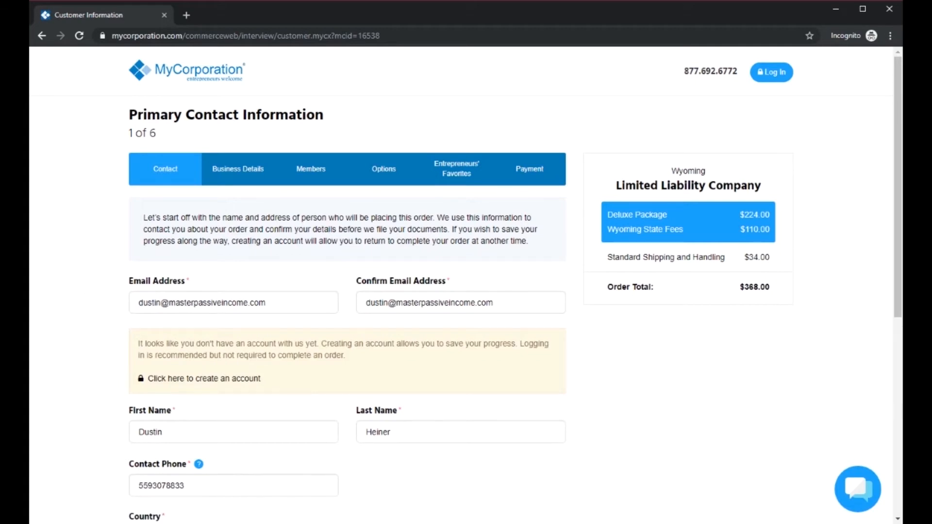
Review the prefilled primary contact details and continue to the Business Details step
scroll(526, 335, down, 4)
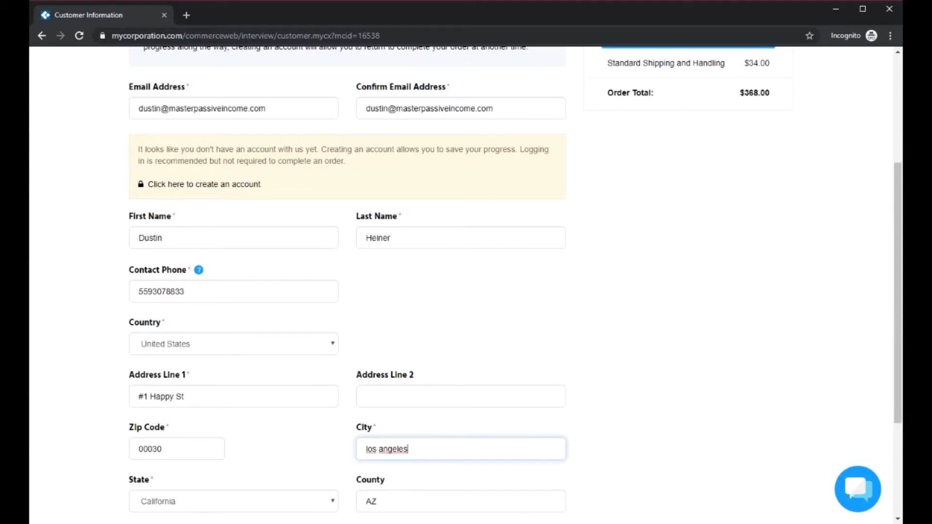
scroll(197, 340, down, 2)
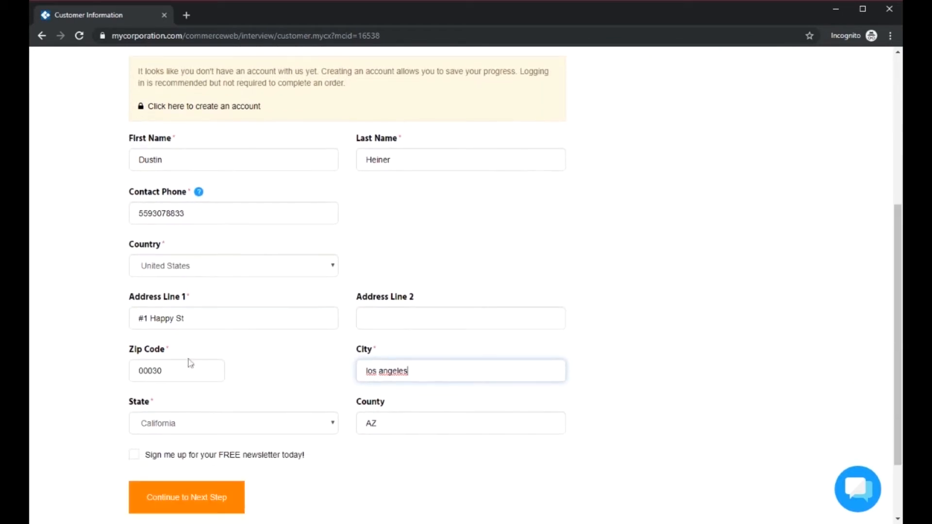
click(216, 507)
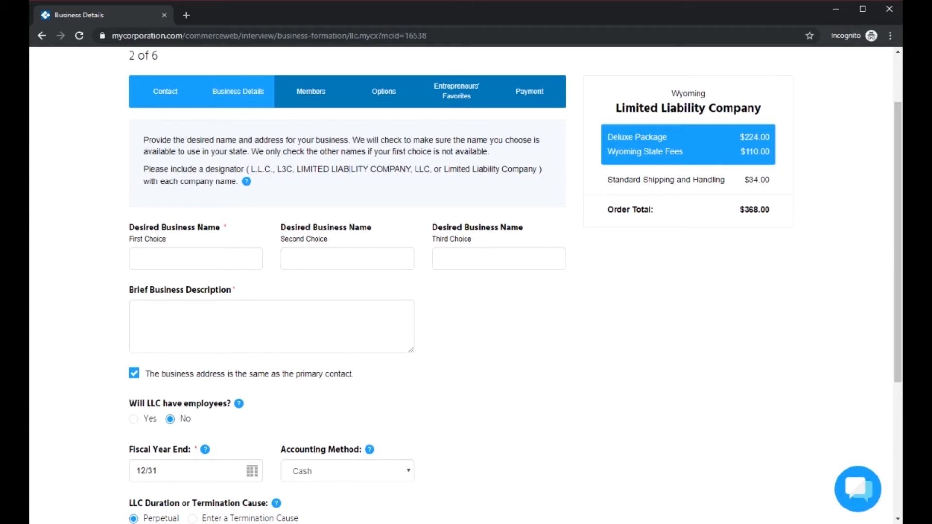
Check the accepted company designators and enter "Shovel Company LLC" as the first-choice business name
drag(250, 169, 411, 170)
triple_click(422, 169)
click(390, 202)
click(196, 259)
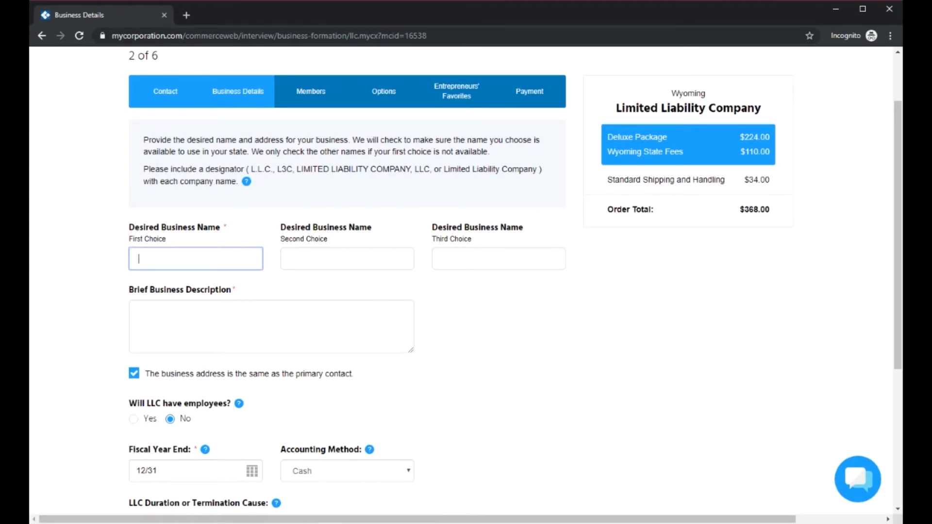
text(S)
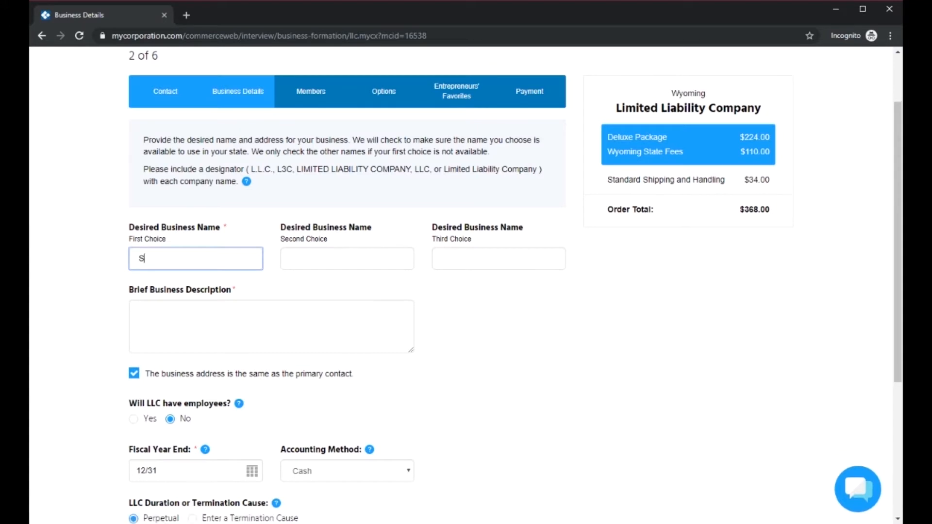
text(hovel)
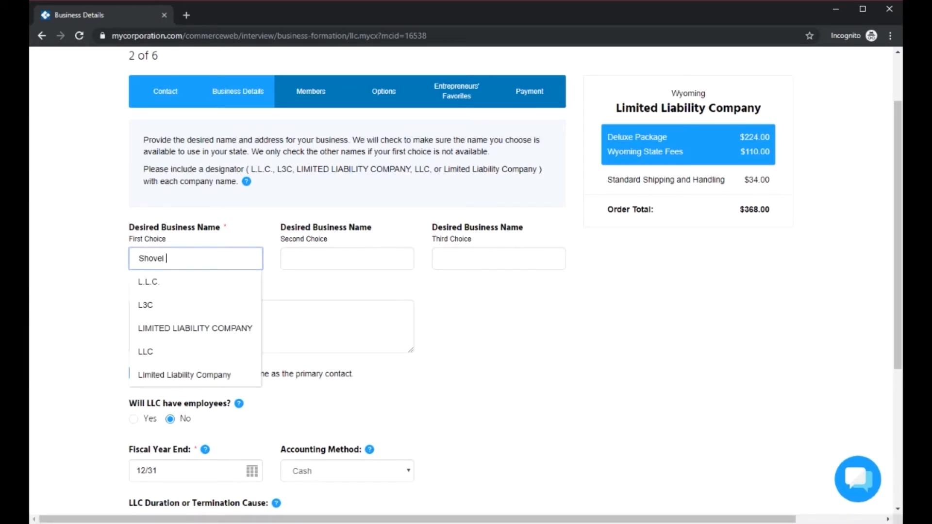
text( COmpan)
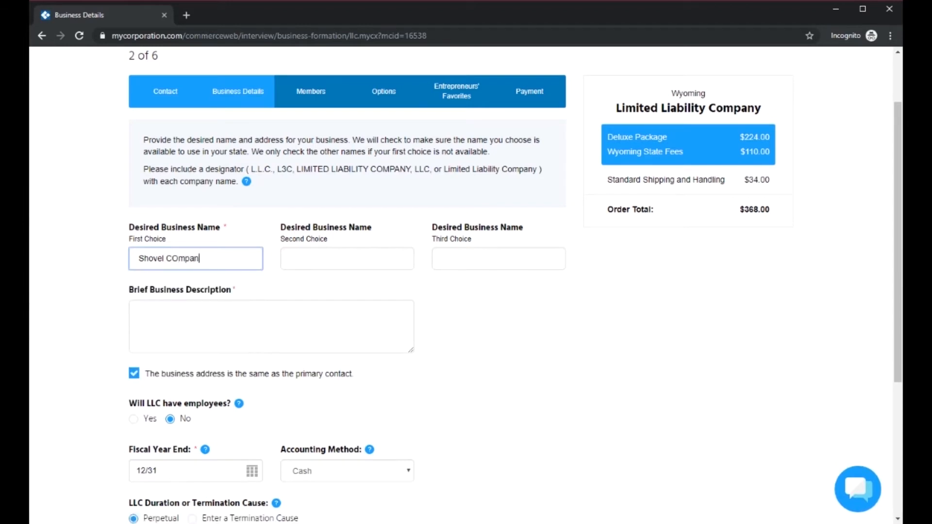
key(BackSpace)
key(BackSpace)
key(BackSpace)
text(ompany LLC)
key(Tab)
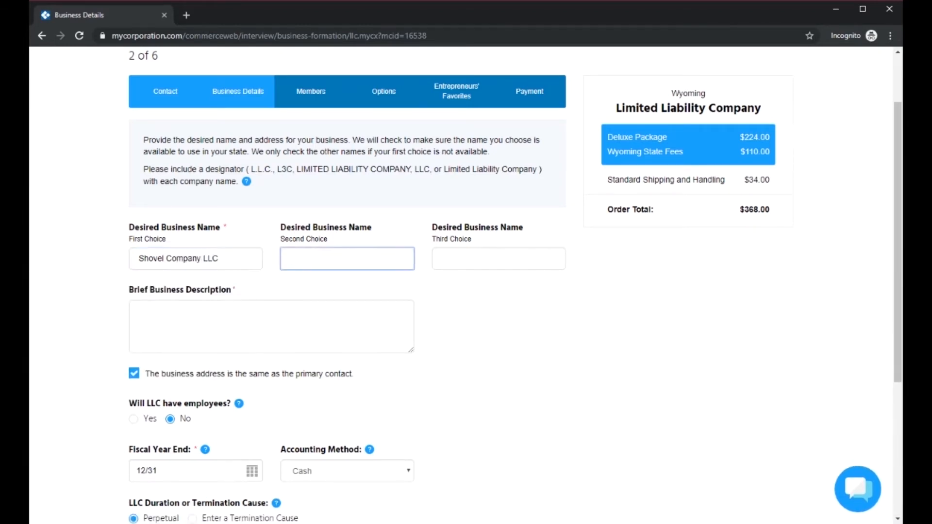
Enter "Shovel LIMITED LIABILITY COMPANY" as the second-choice business name and "Shovel L3C" as the third choice
text(Shovel)
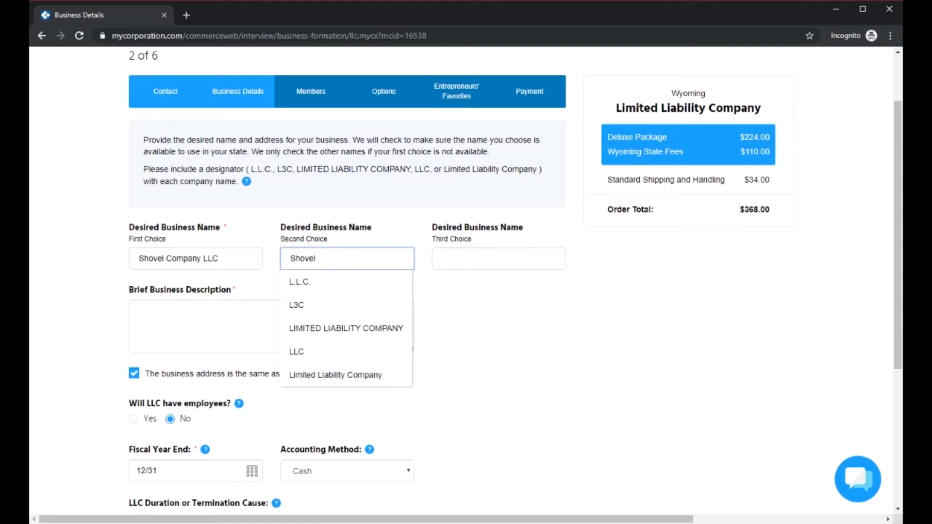
click(346, 328)
click(499, 259)
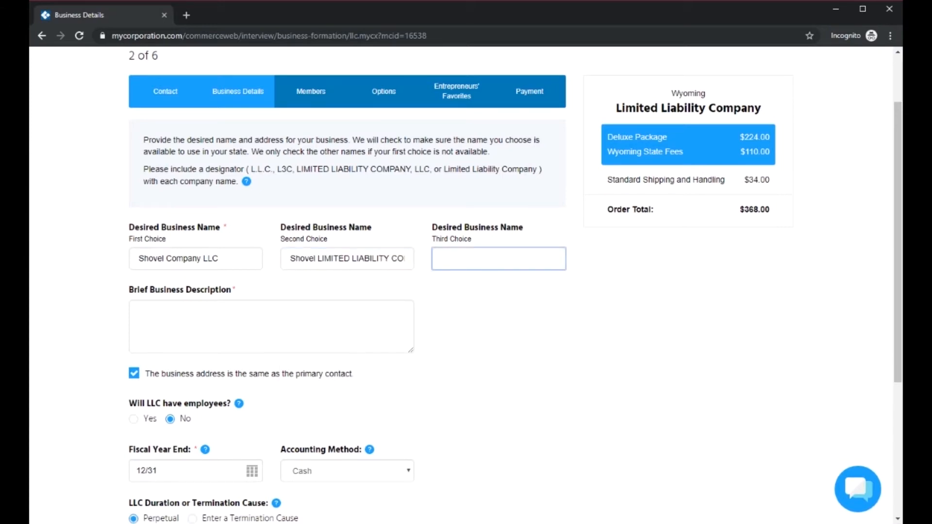
text(Shovel)
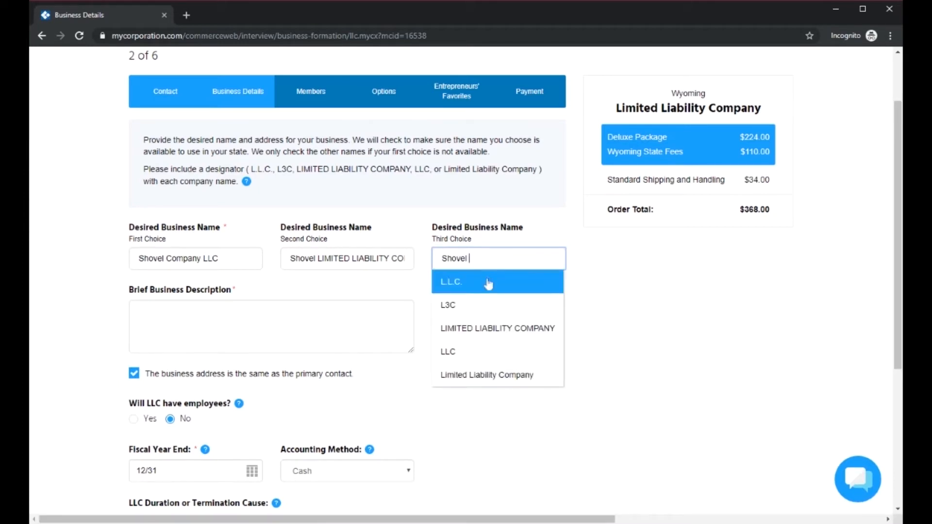
click(487, 305)
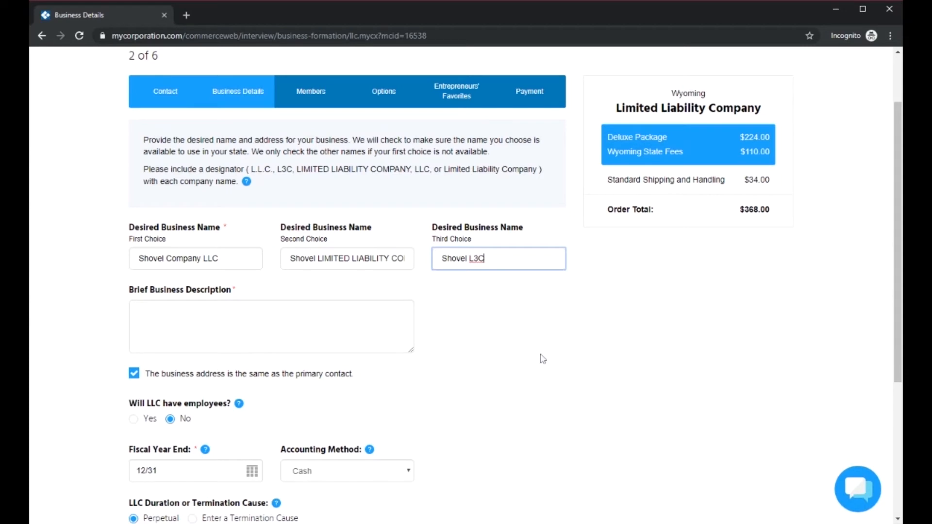
Enter "We sell shovels...!" as the brief business description
key(Tab)
text(WE sell shovels...)
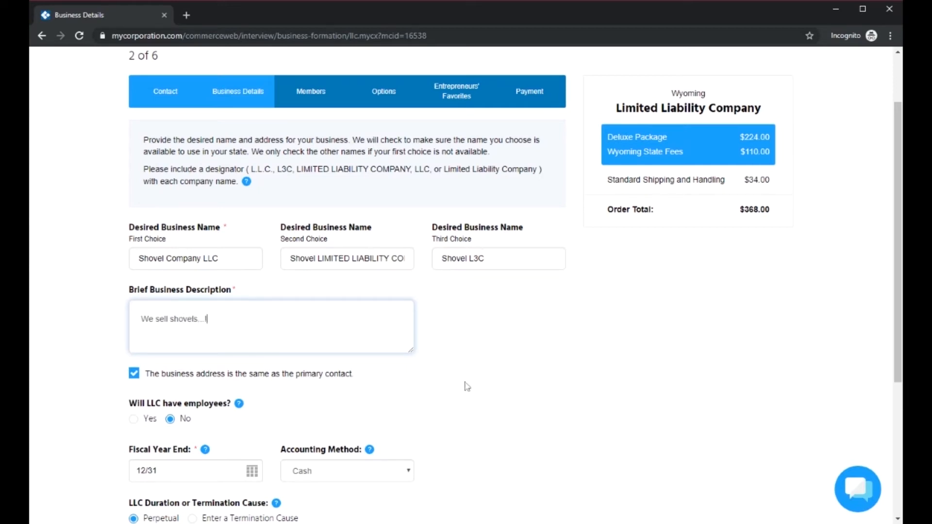
Read the help text explaining the cash and accrual options of the Accounting Method field
scroll(464, 385, down, 2)
scroll(306, 340, down, 2)
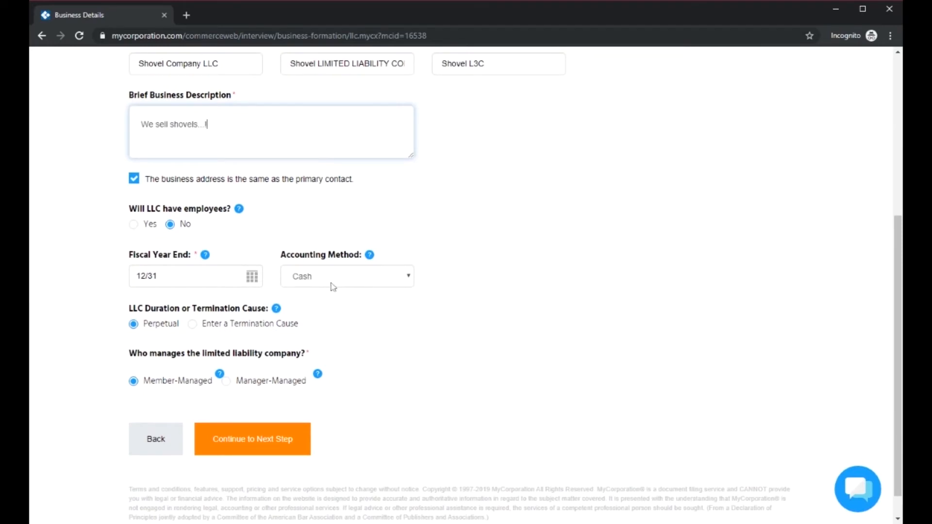
click(372, 257)
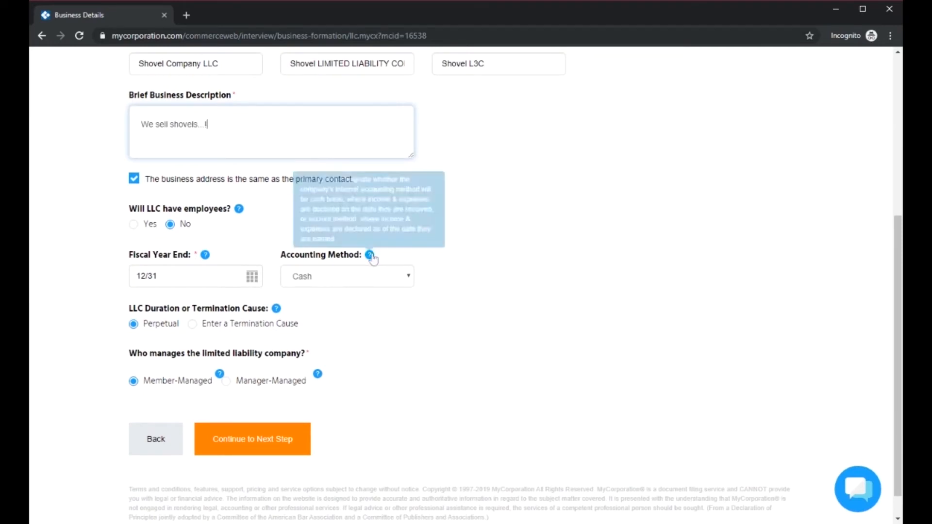
double_click(345, 193)
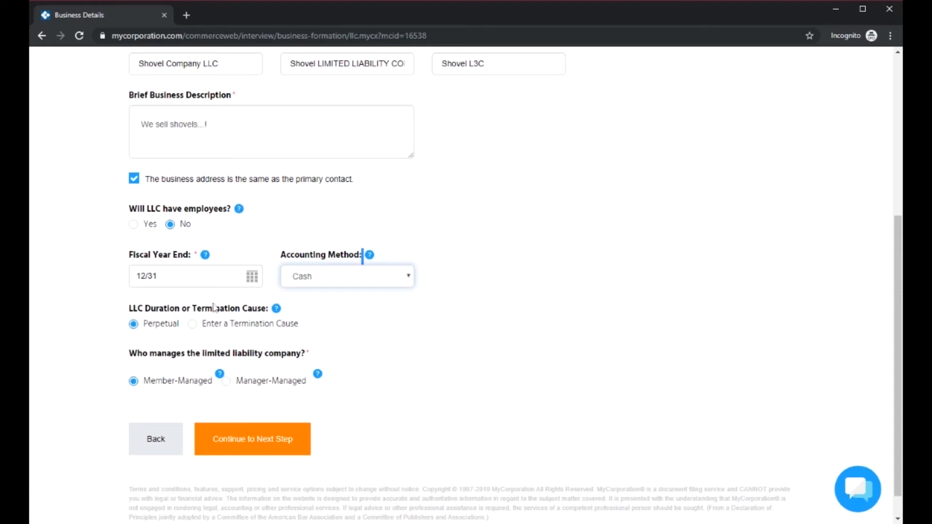
Review the question about who manages the LLC, keep Member-Managed and continue to the Members step
drag(129, 359, 324, 356)
click(351, 361)
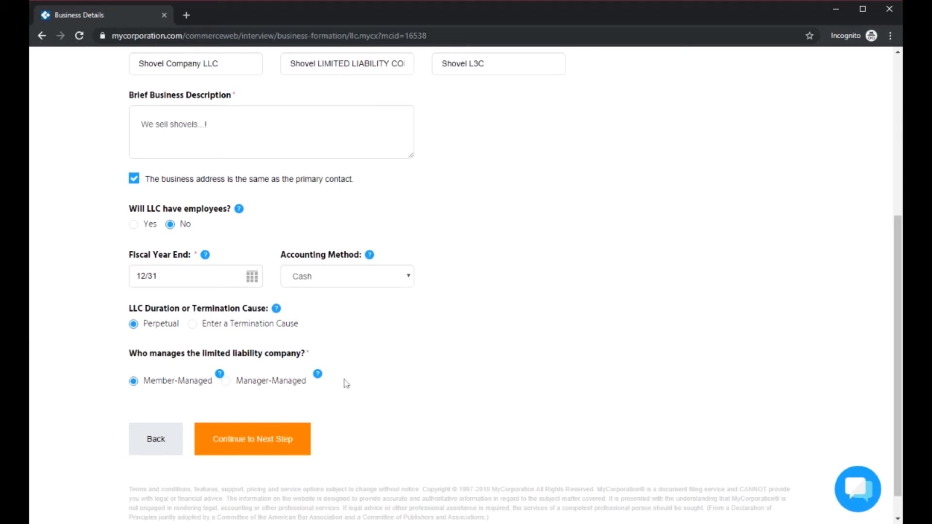
mouse_move(318, 378)
click(267, 450)
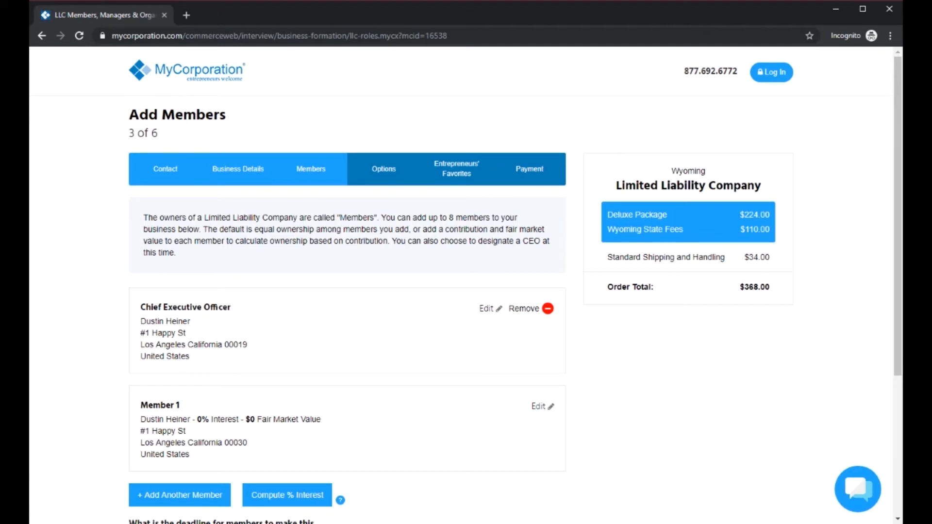
Review the Chief Executive Officer and Member 1 entries and continue to the Filing Options step
drag(150, 307, 225, 308)
click(245, 322)
scroll(337, 266, down, 4)
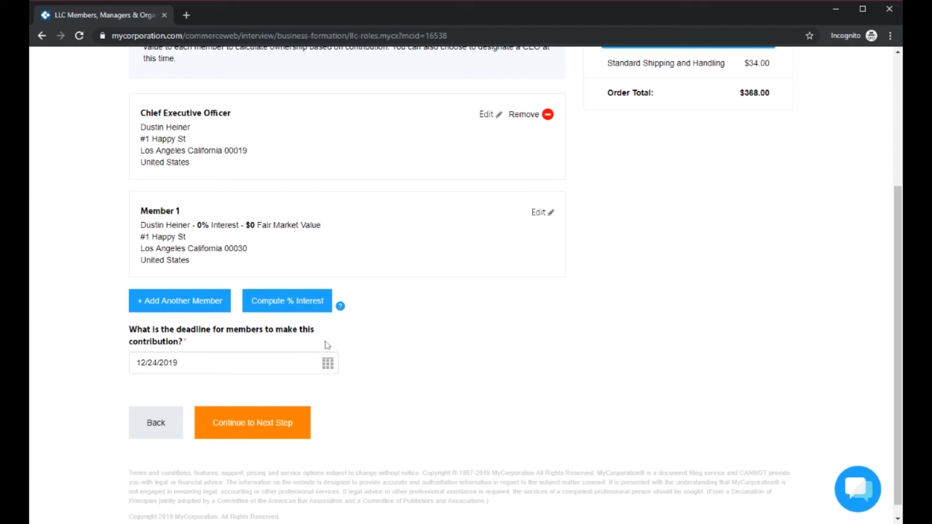
scroll(433, 331, up, 2)
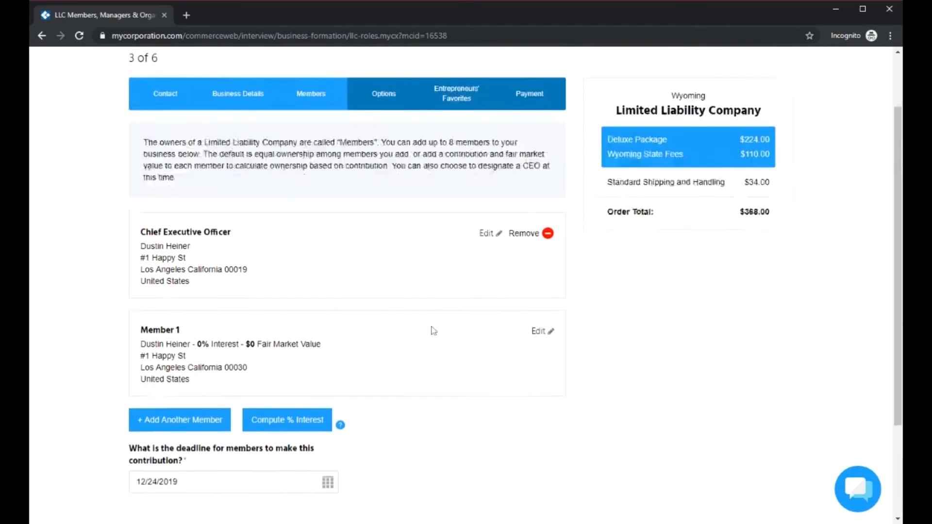
scroll(432, 332, down, 3)
click(275, 409)
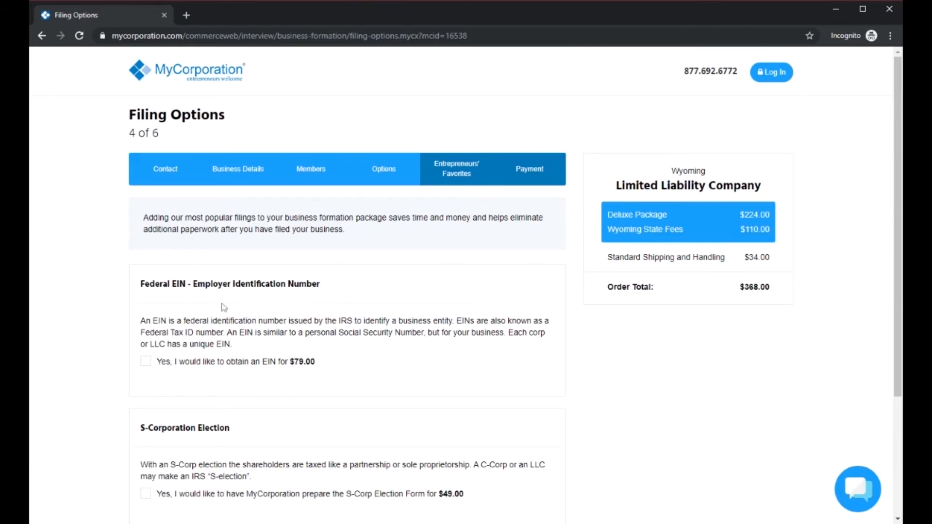
Add the Federal EIN filing for $79.00 to the order
drag(140, 284, 341, 290)
click(341, 292)
click(146, 362)
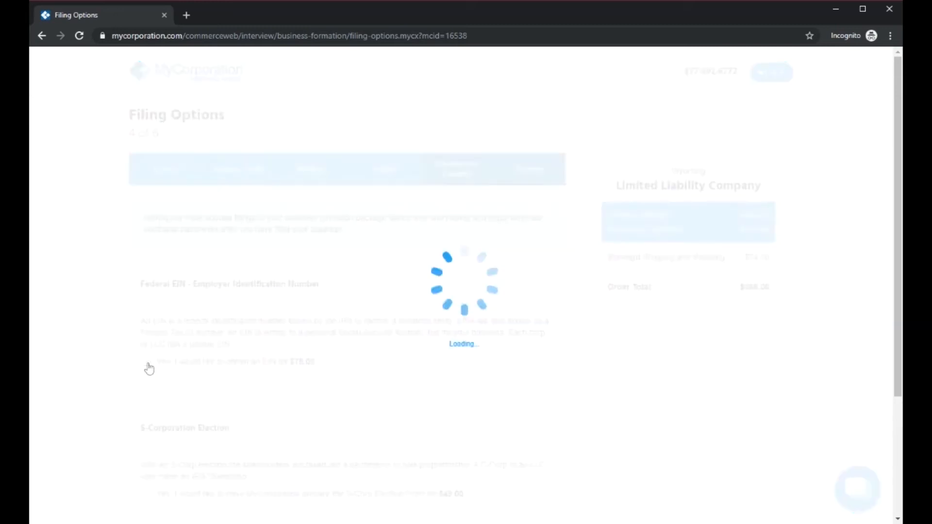
click(145, 362)
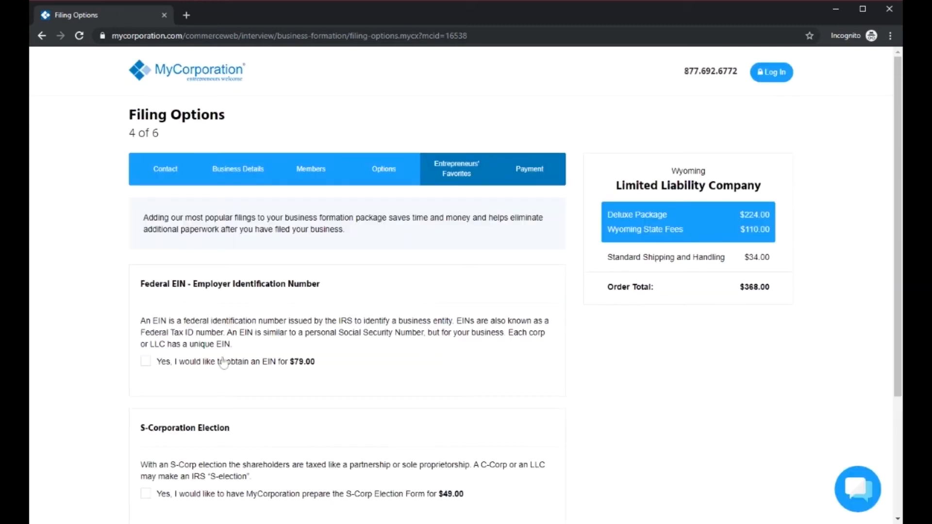
click(146, 362)
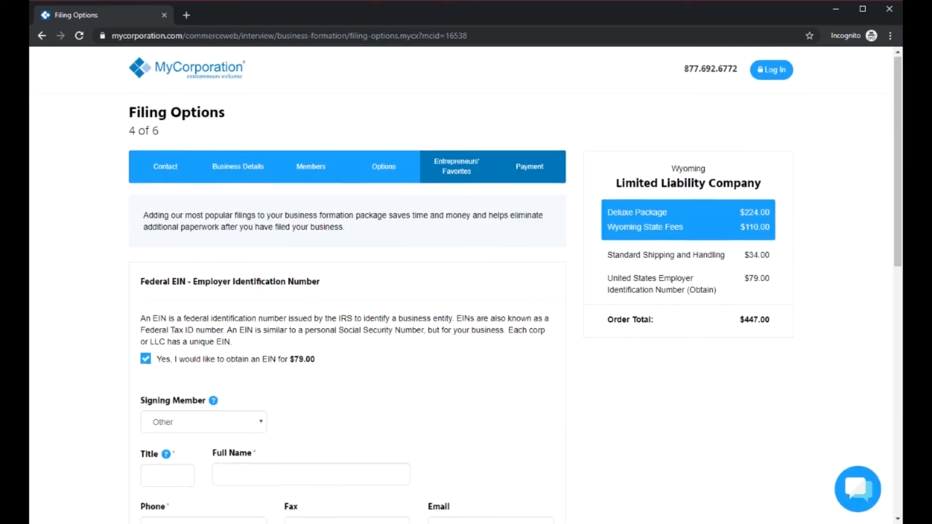
Review the EIN application fields and set the principal business activity to Real Estate
scroll(345, 336, down, 3)
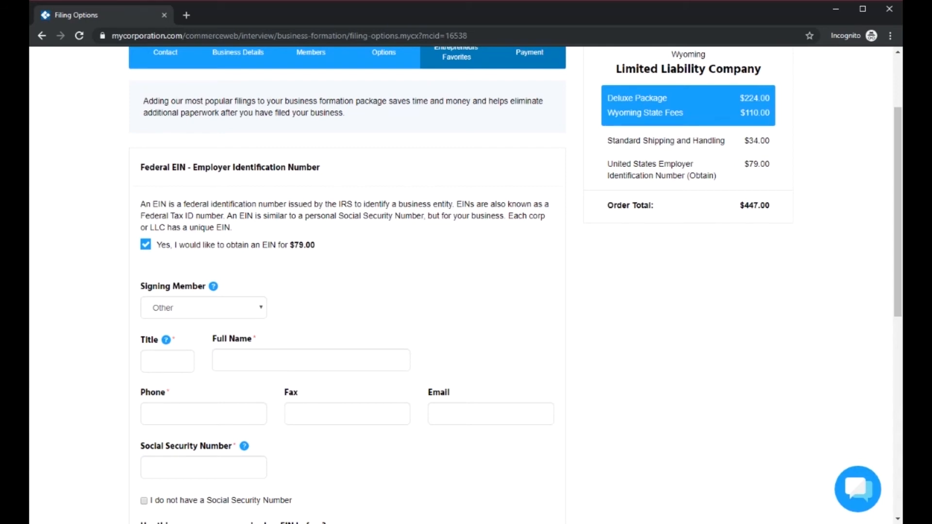
scroll(528, 269, down, 2)
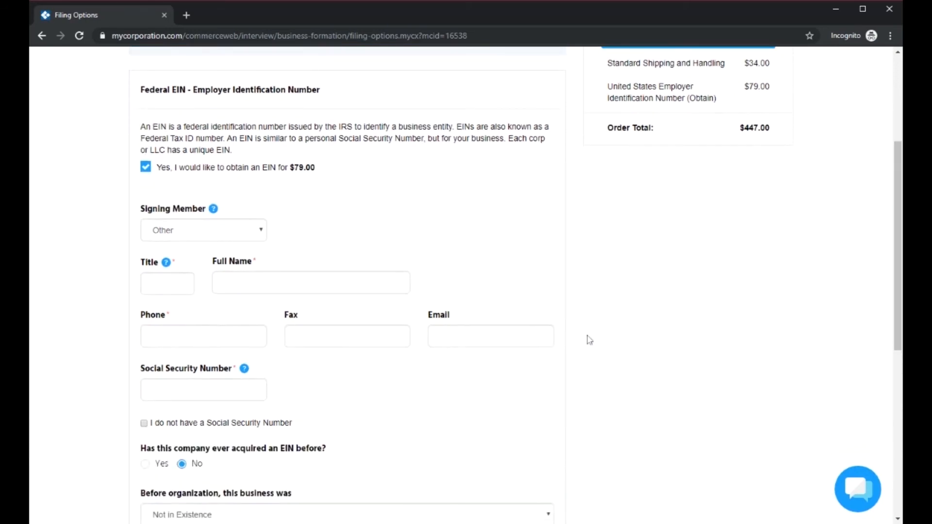
scroll(590, 340, down, 3)
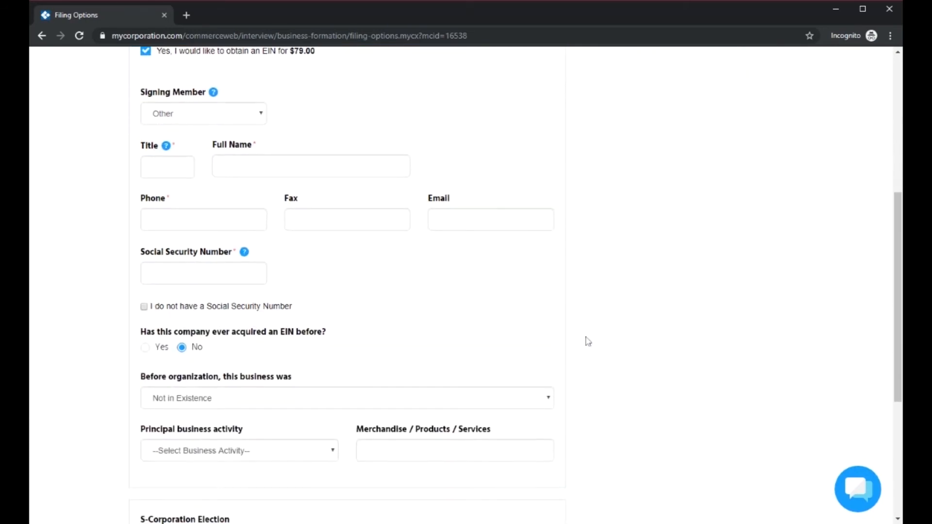
scroll(589, 341, up, 1)
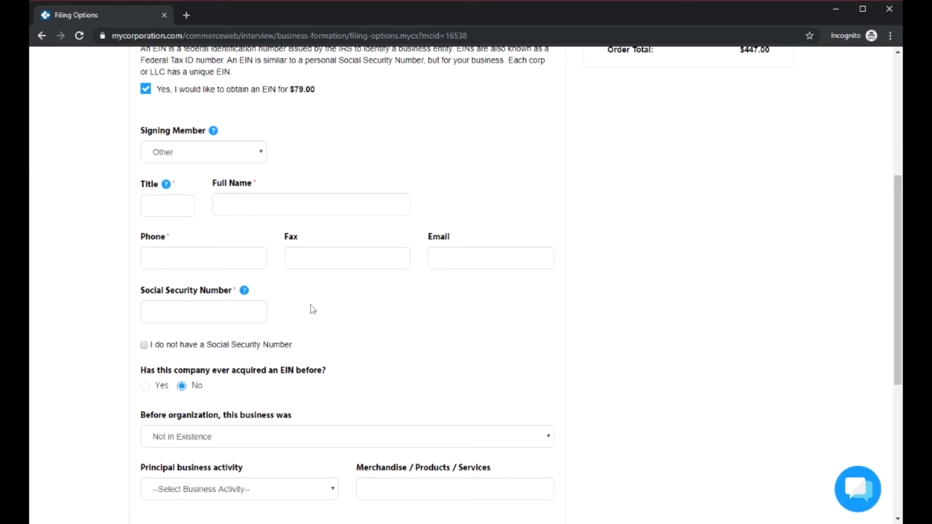
scroll(301, 354, down, 4)
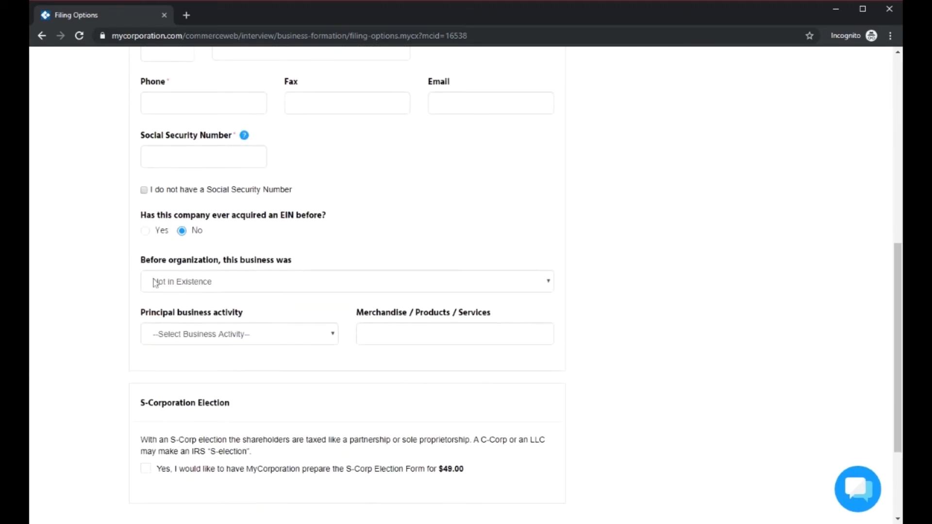
click(219, 287)
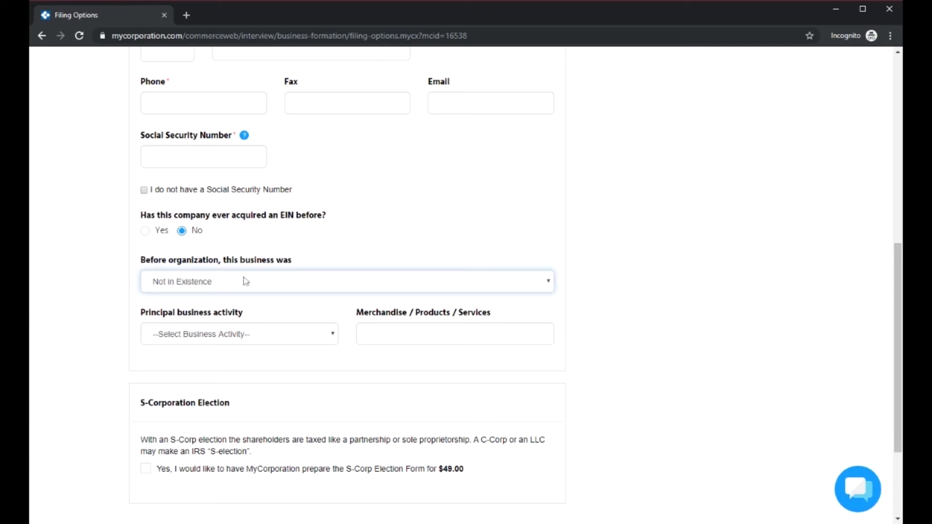
click(213, 335)
click(214, 351)
scroll(599, 393, down, 2)
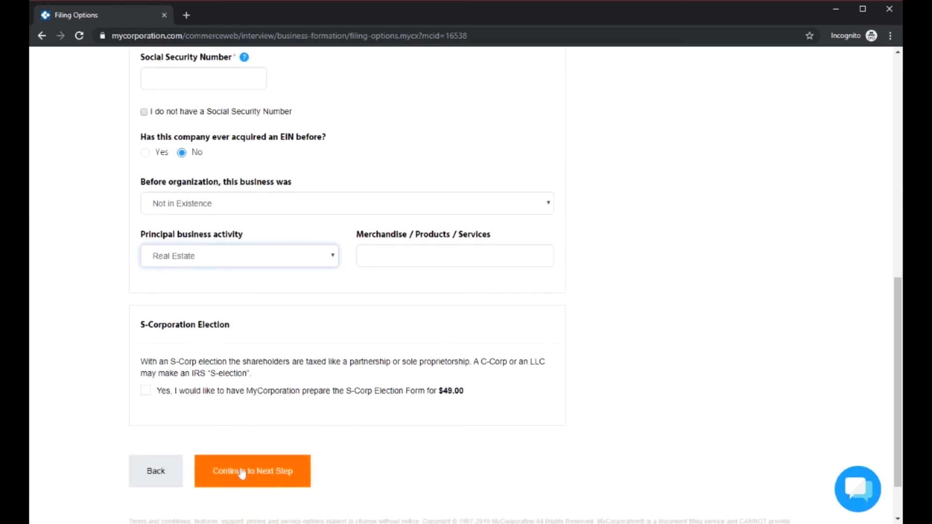
Remove the Federal EIN filing from the order and continue to the Entrepreneurs' Favorites step
scroll(239, 197, up, 8)
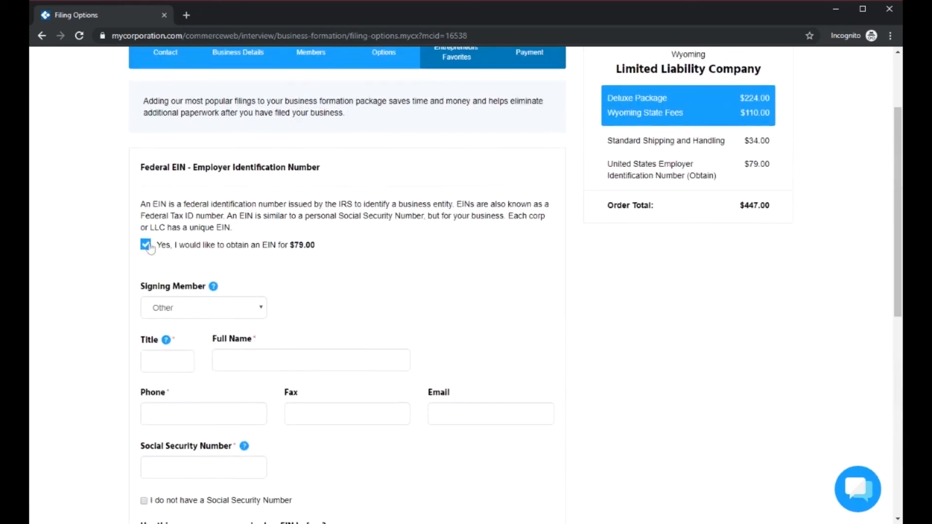
click(146, 245)
click(256, 455)
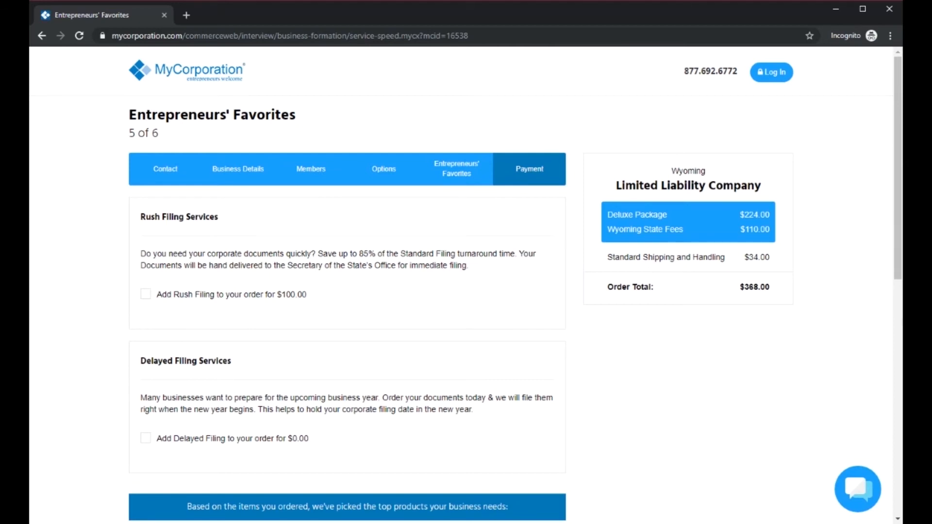
Look over the rush filing, delayed filing and suggested product options for the order
scroll(466, 388, down, 3)
scroll(631, 410, up, 2)
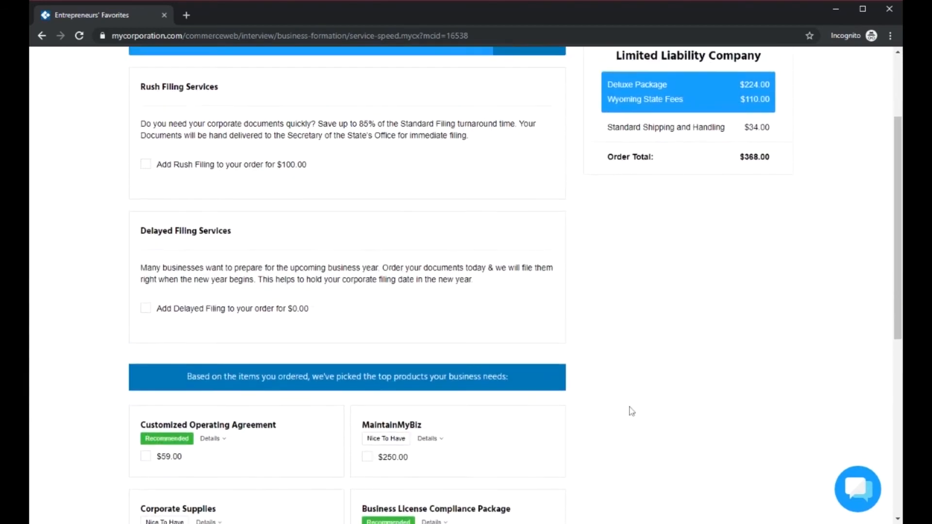
scroll(631, 411, up, 1)
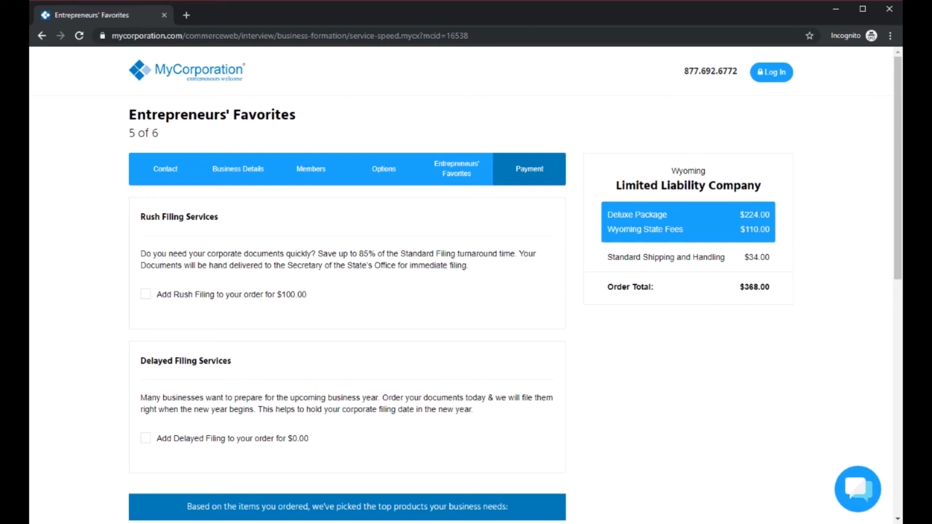
Leave rush filing, delayed filing and all suggested products off the order and continue to the payment step
scroll(590, 466, down, 2)
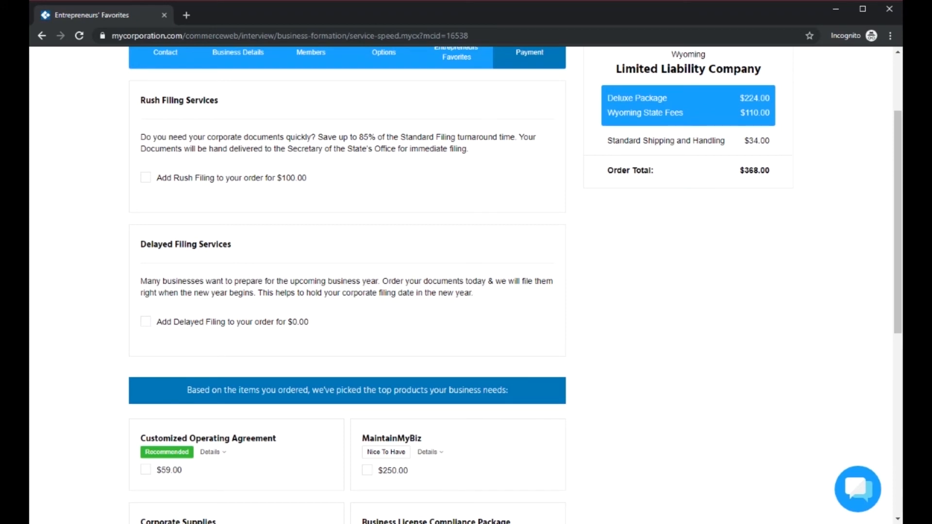
scroll(608, 452, up, 2)
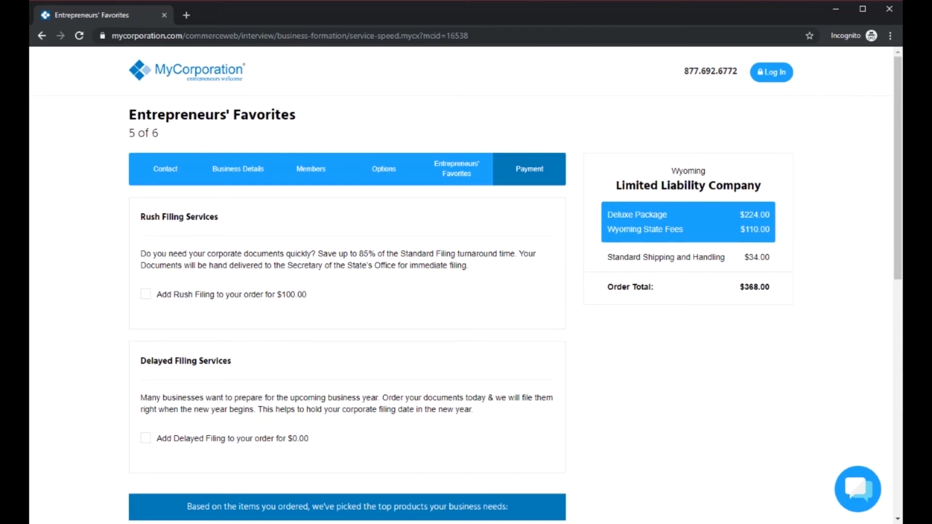
click(145, 438)
scroll(476, 426, down, 2)
click(145, 321)
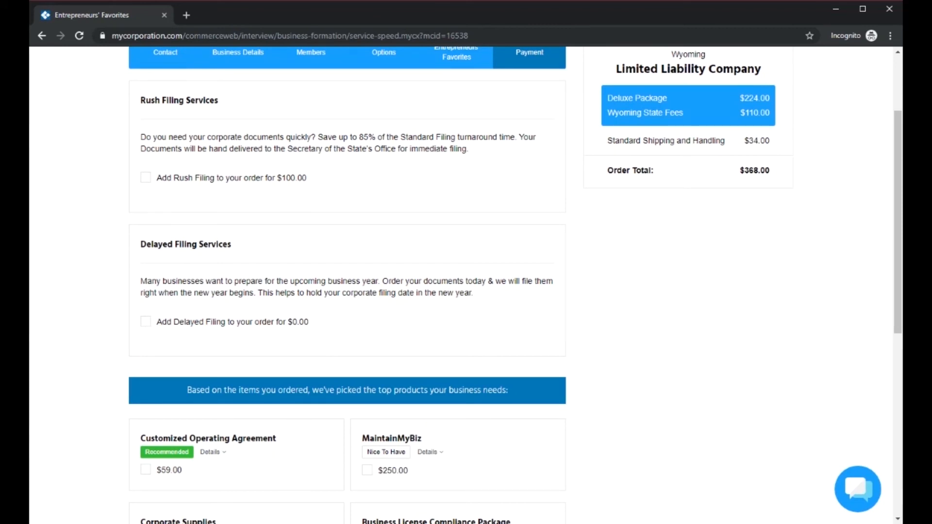
scroll(647, 308, down, 5)
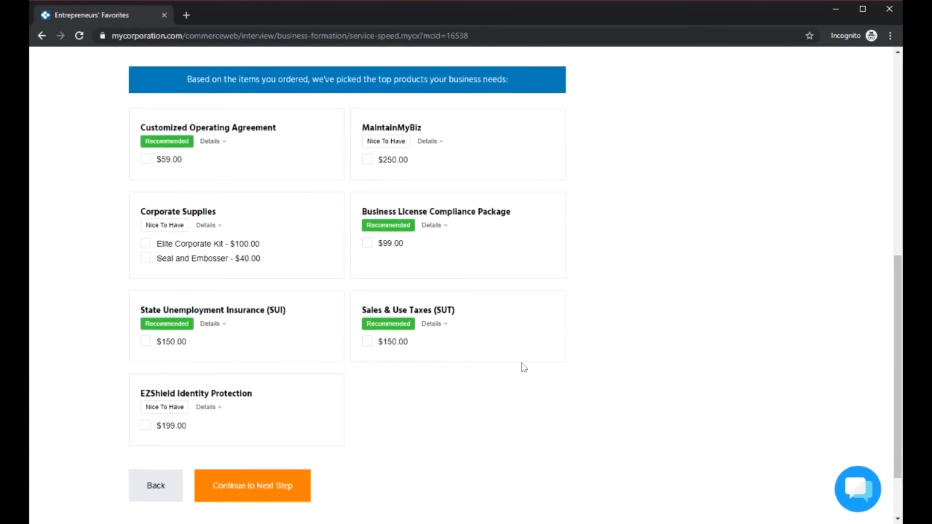
scroll(333, 258, up, 2)
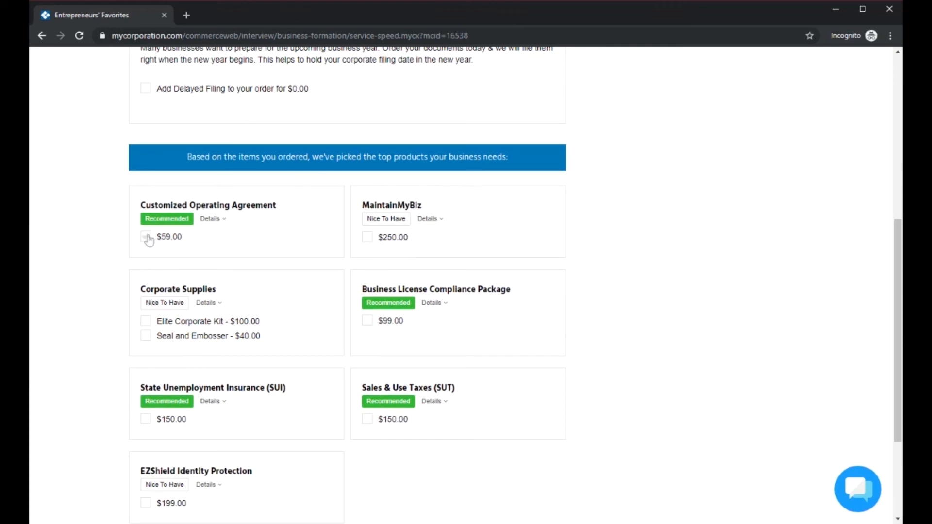
scroll(276, 436, down, 3)
click(248, 409)
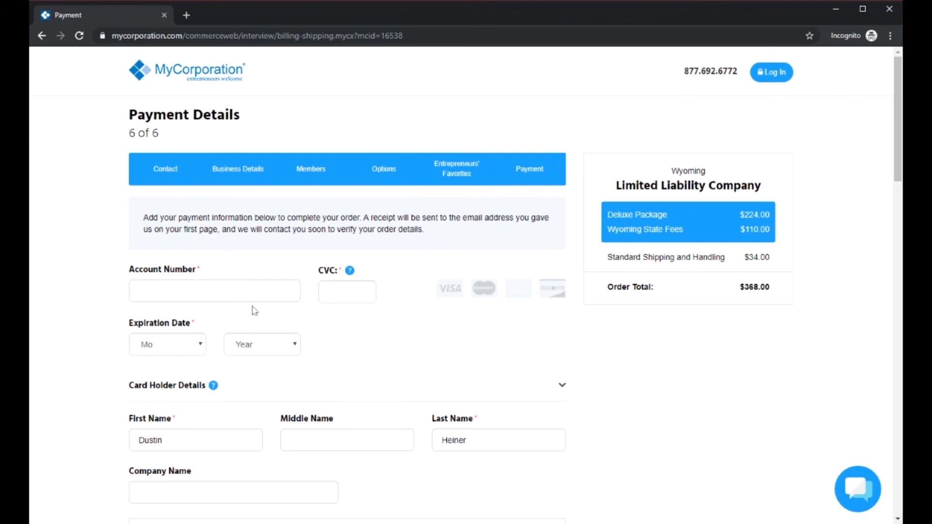
Review the card, billing, shipping, expedited delivery and coupon fields of the payment form, and return to the MyCorporation home page
scroll(470, 351, down, 5)
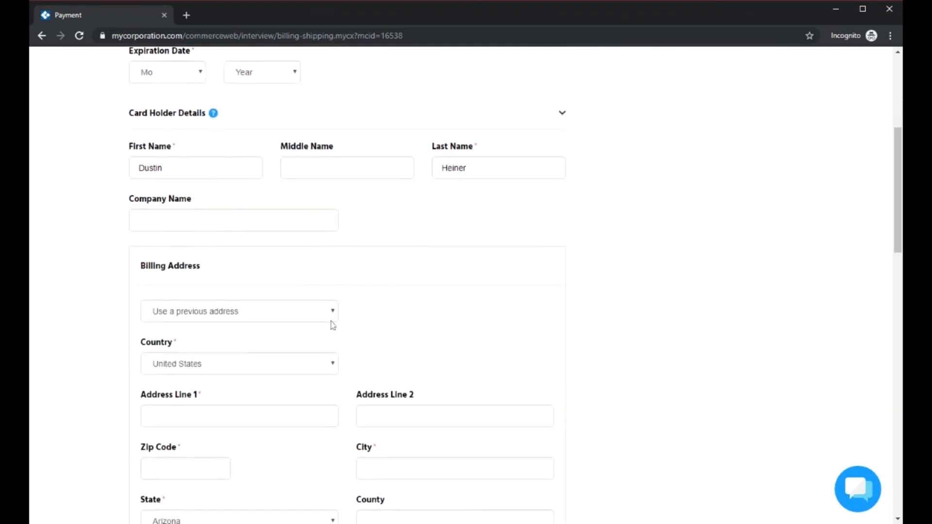
scroll(116, 275, down, 9)
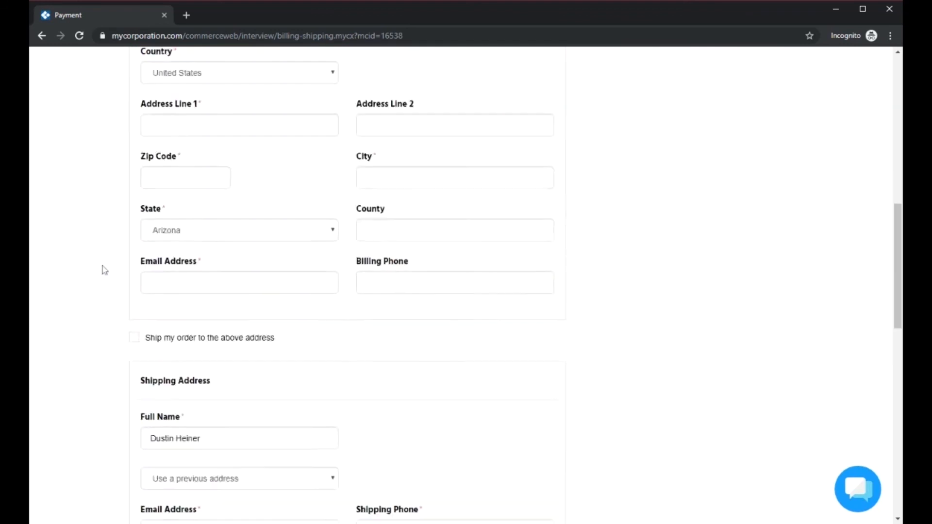
scroll(99, 309, down, 2)
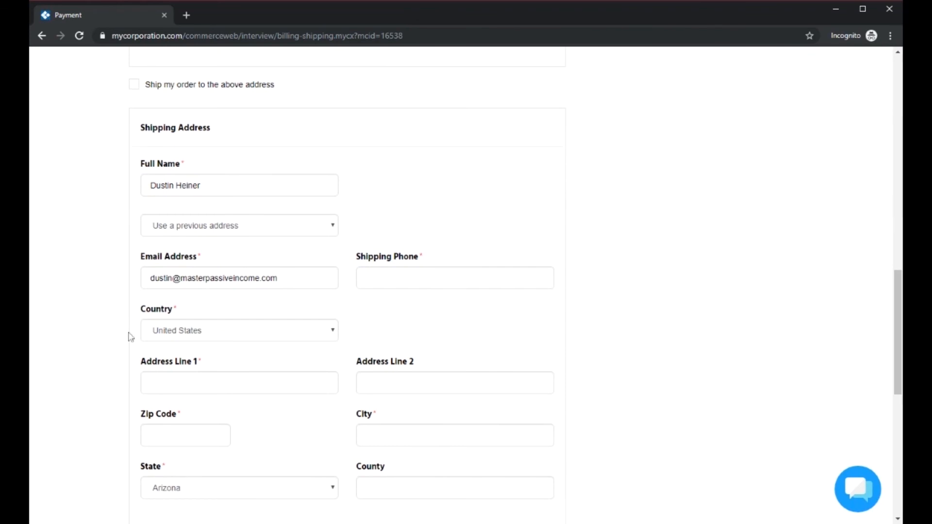
scroll(135, 355, down, 5)
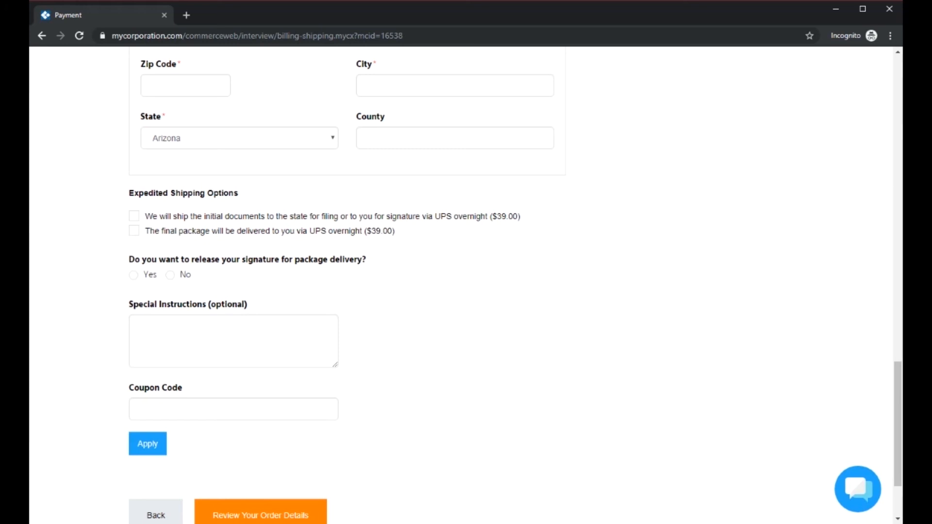
scroll(495, 373, down, 2)
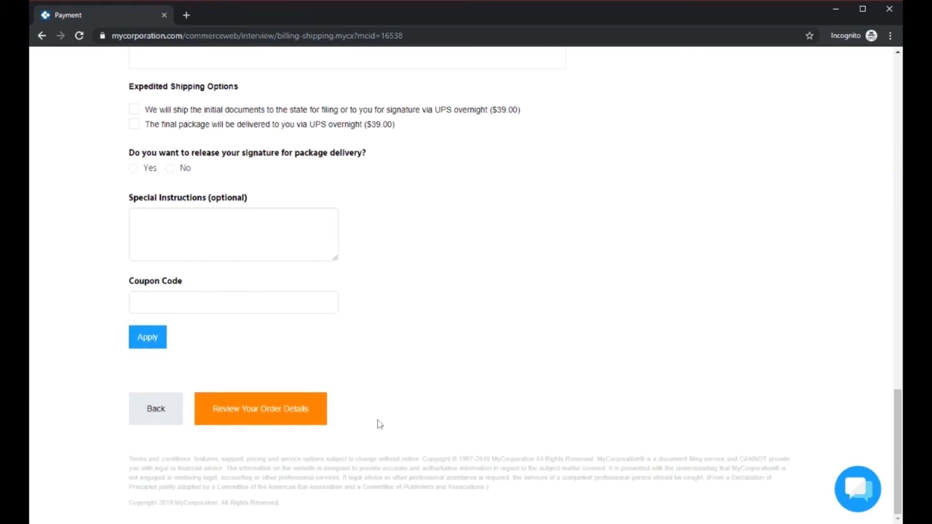
scroll(535, 336, up, 20)
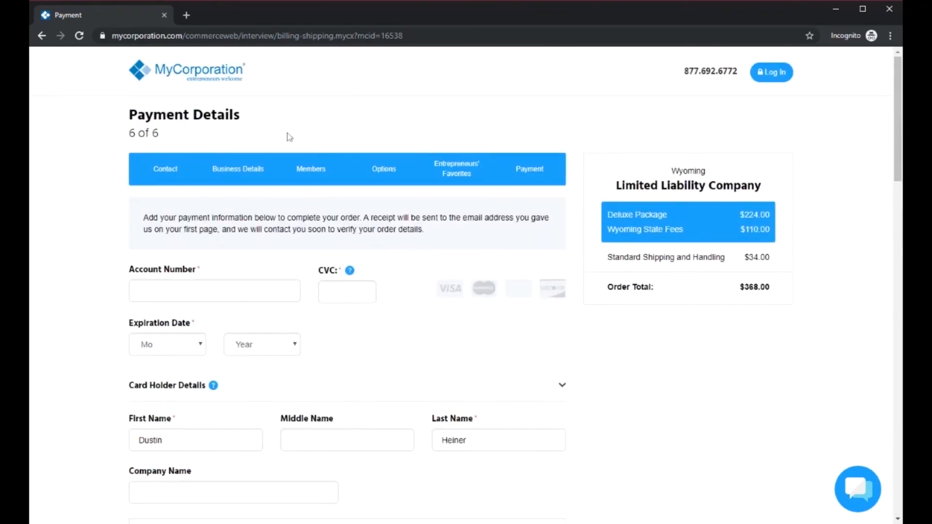
click(212, 78)
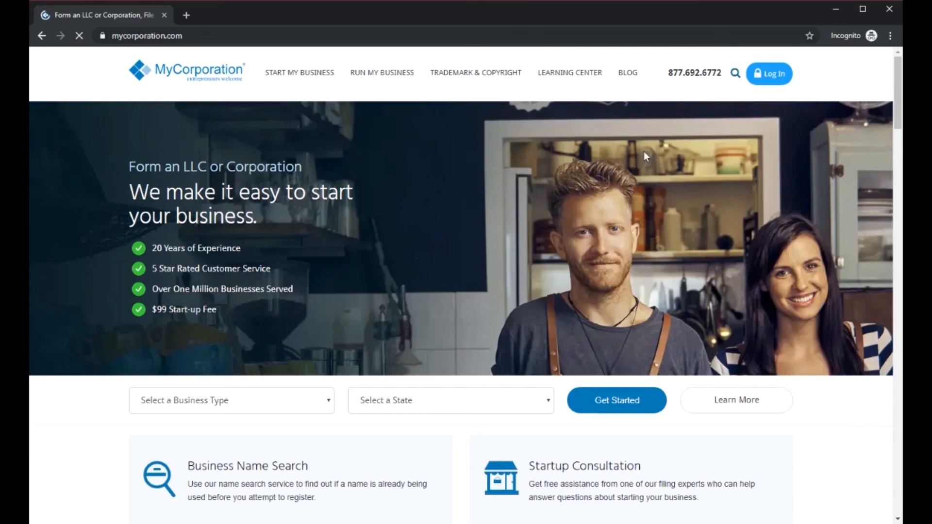